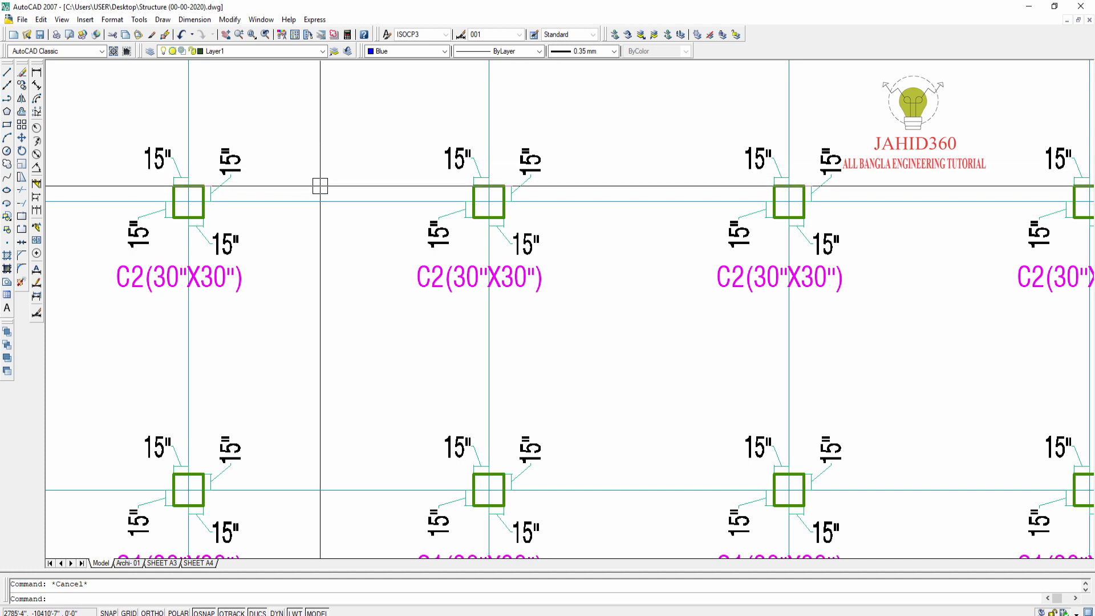
Step: Pan to bring the first C2 label into view and start a new multiline text
middle_drag(334, 271, 333, 278)
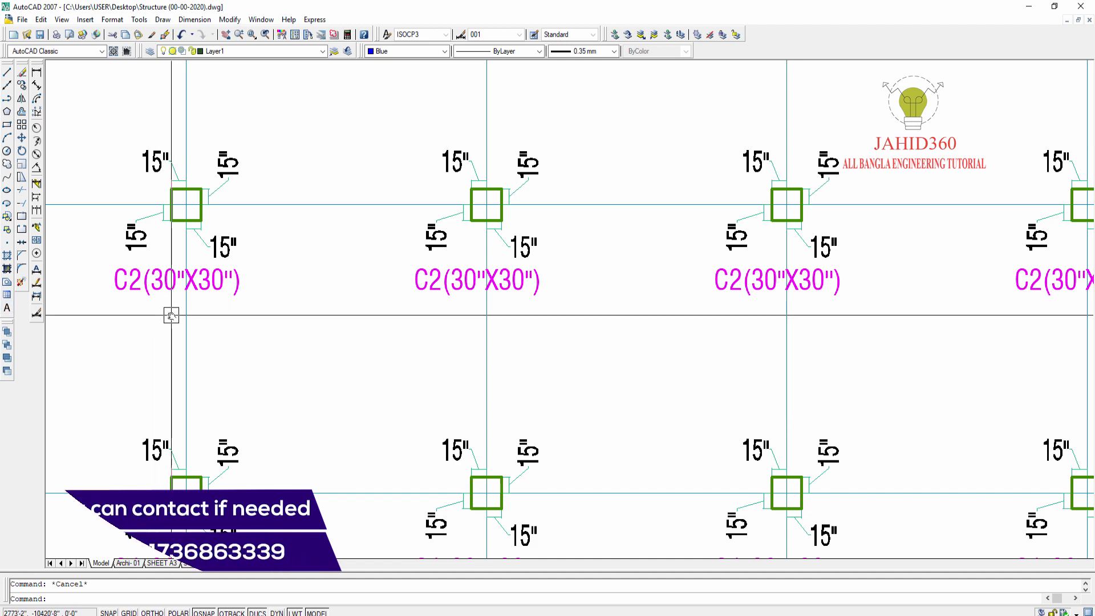
middle_drag(171, 315, 163, 320)
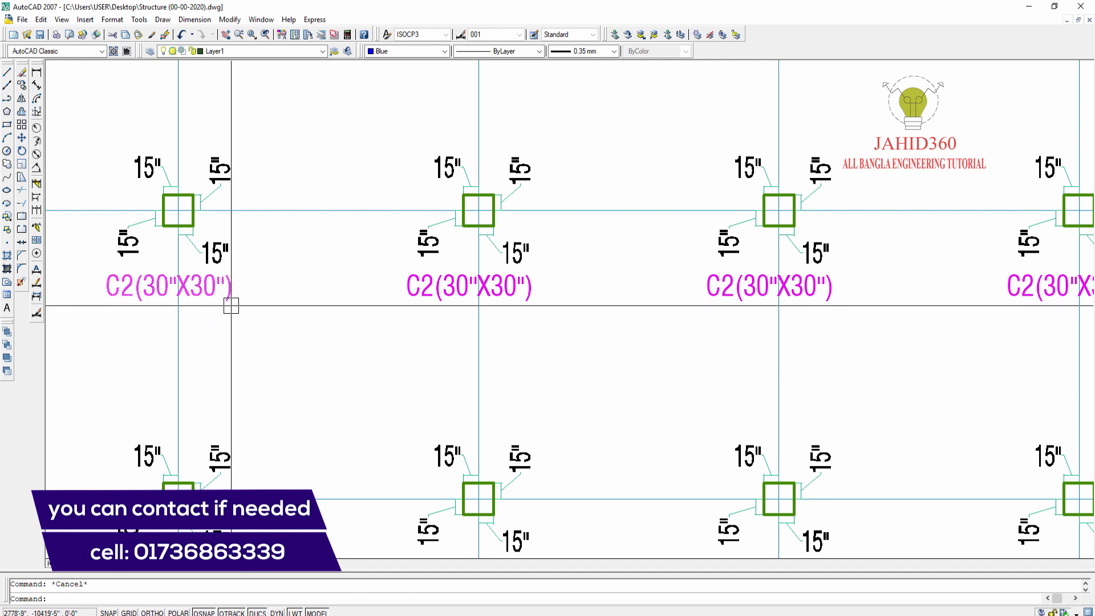
middle_drag(248, 300, 230, 295)
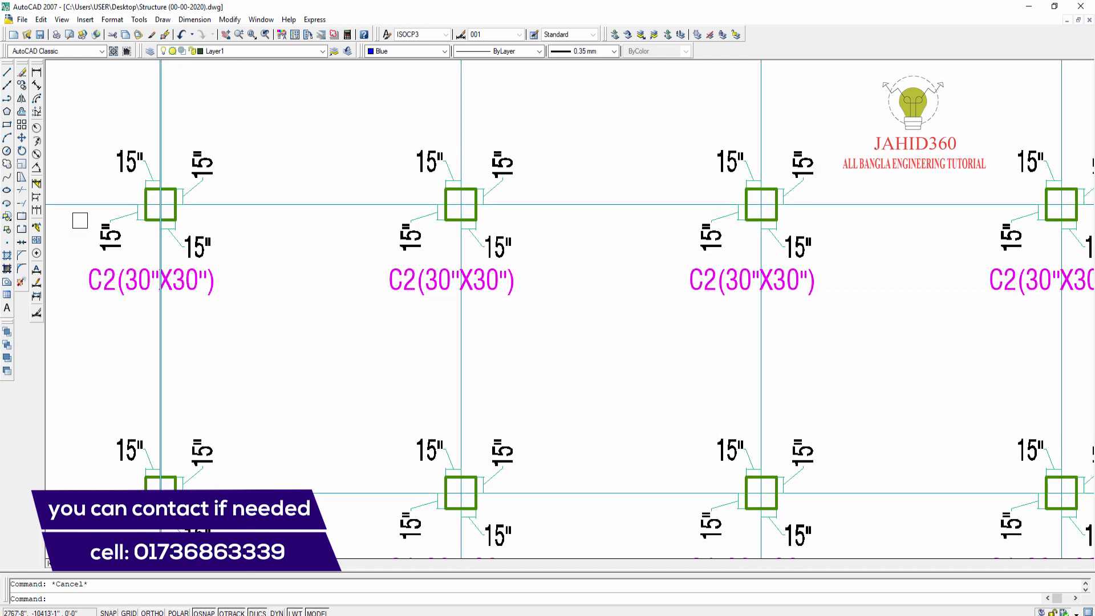
click(7, 308)
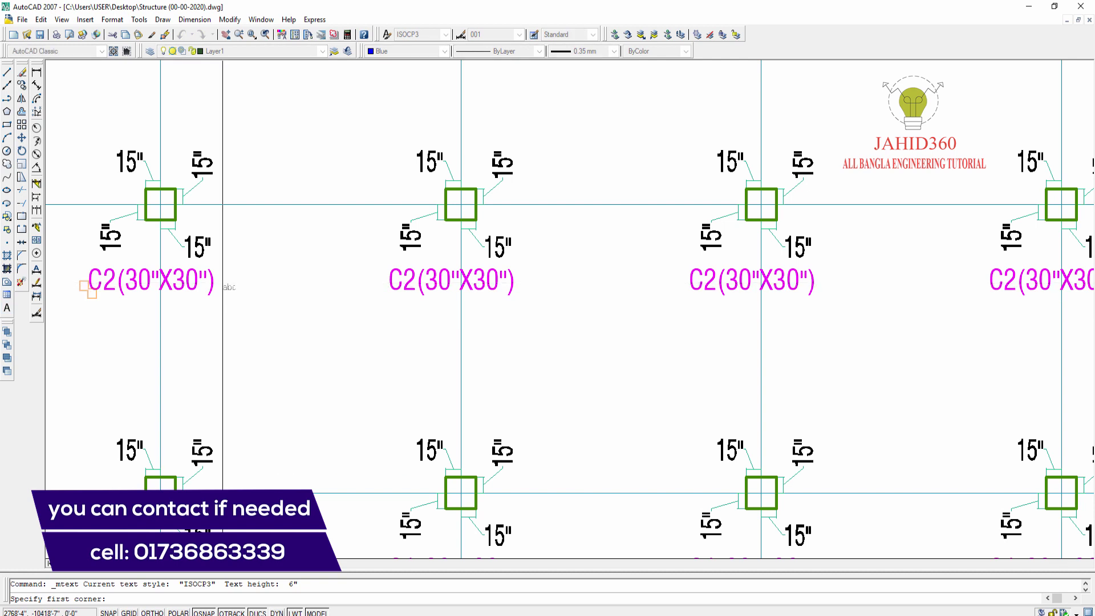
Step: Create a multiline text box holding a line of h's below the C2 label
click(87, 289)
click(363, 347)
text(hhhhhhh)
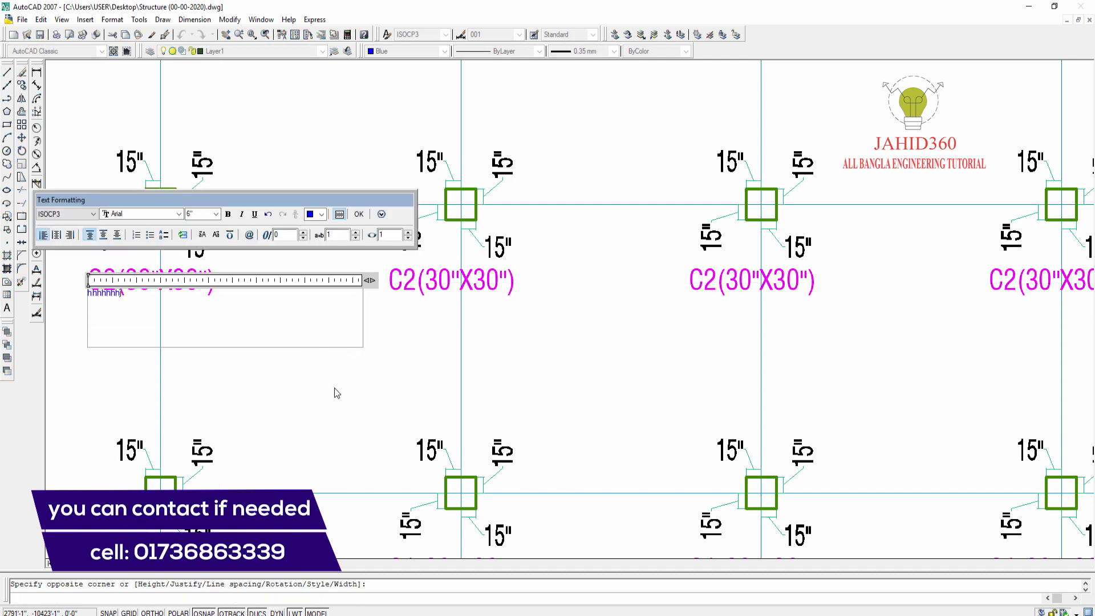
click(337, 394)
Step: Move the new h text to a new position with MOVE
click(106, 293)
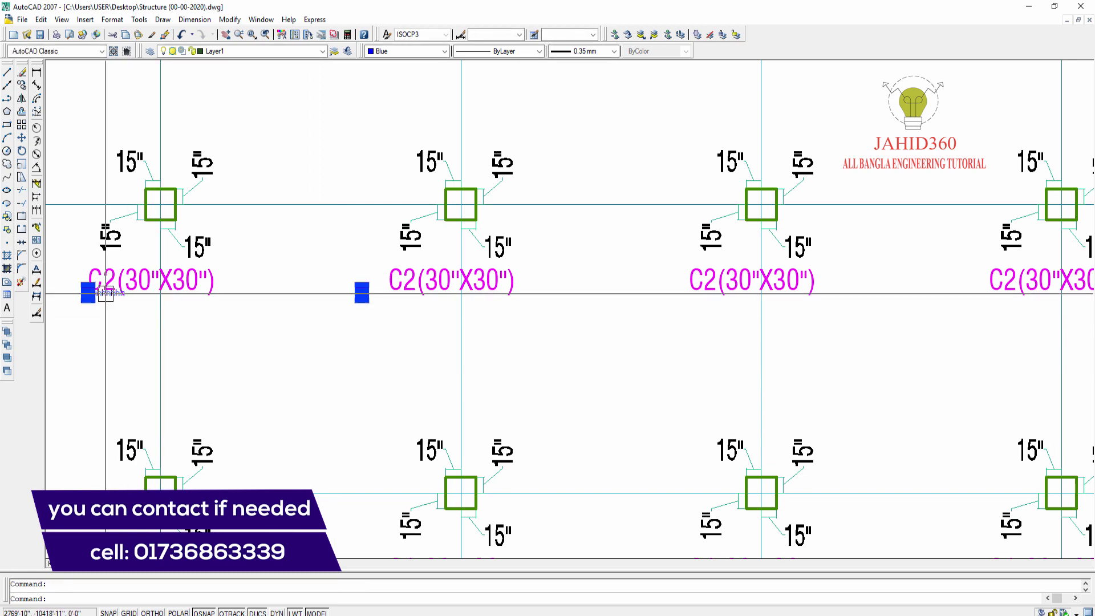
text(m)
key(Return)
click(89, 295)
scroll(269, 320, up, 3)
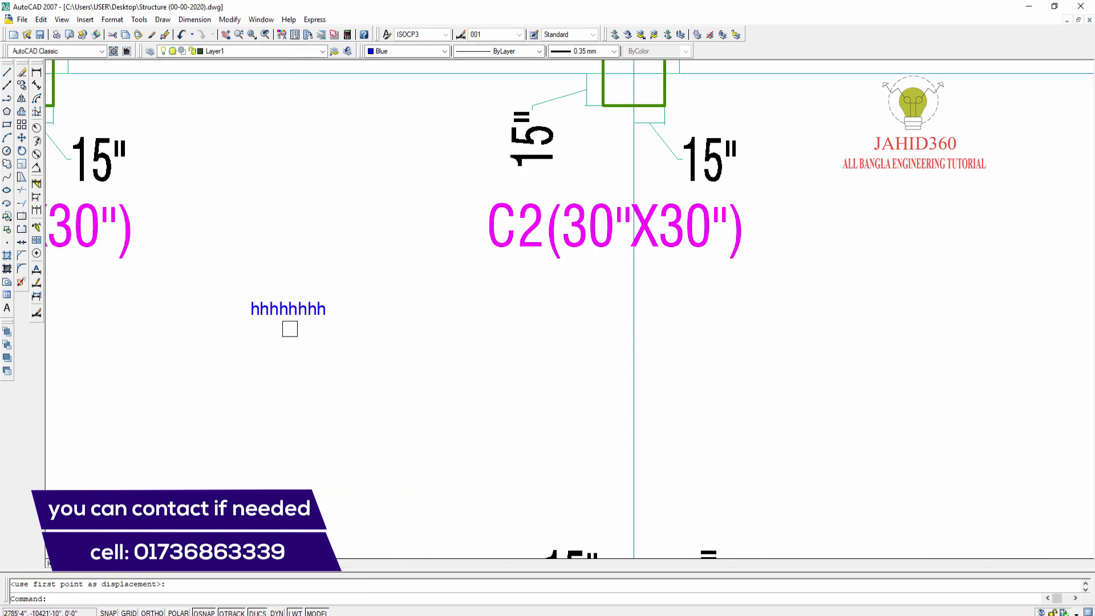
click(386, 326)
middle_drag(288, 324, 394, 335)
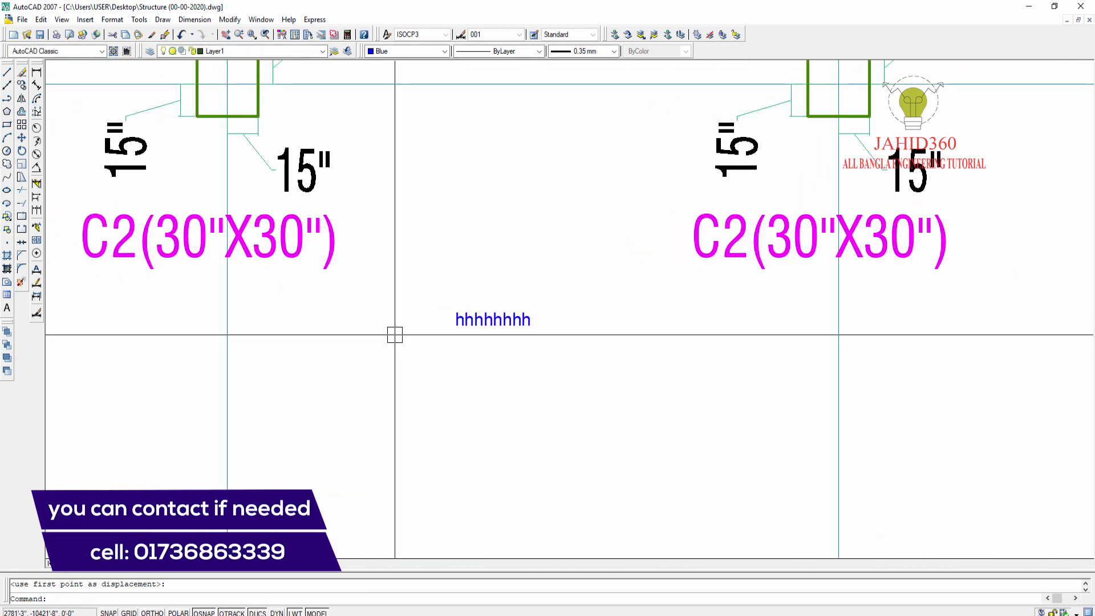
Step: Scale the h text up by a factor of 3
click(493, 319)
text(sc)
key(Return)
click(457, 324)
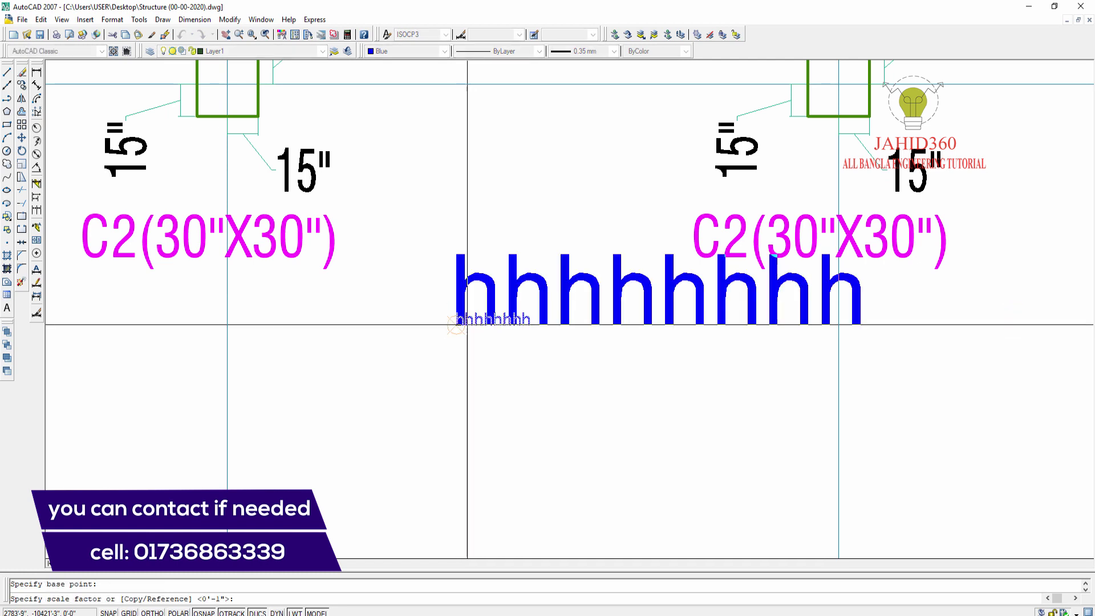
text(3)
key(Return)
Step: Move the enlarged h text between the two C2 labels and select it
click(559, 308)
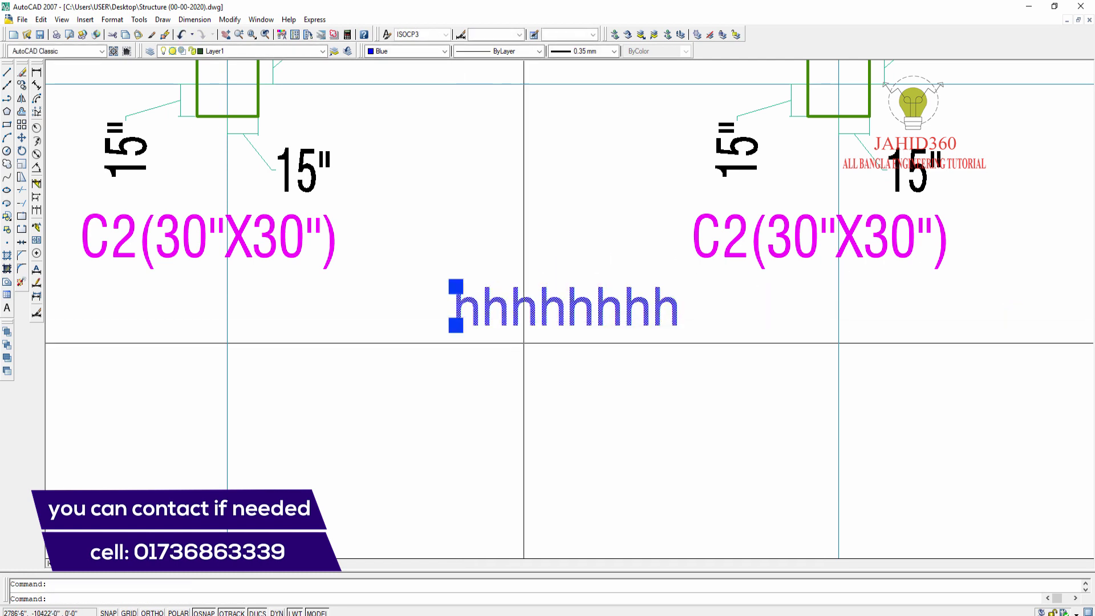
text(m)
key(Return)
click(560, 388)
click(485, 405)
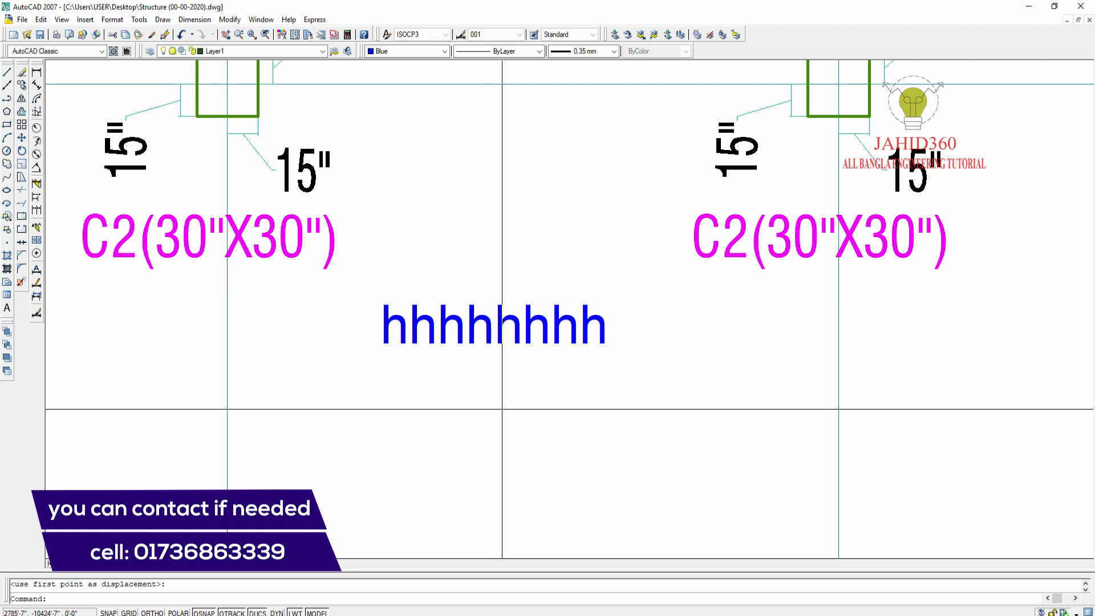
click(502, 330)
Step: Open the h text in the multiline editor and narrow its box to the text width
double_click(501, 330)
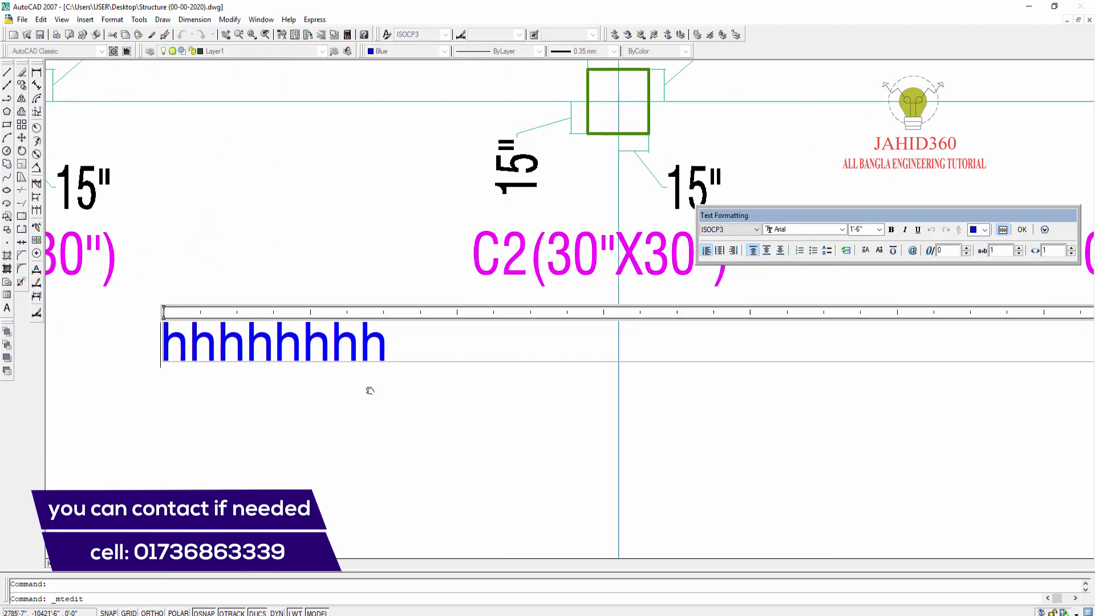
scroll(348, 362, down, 6)
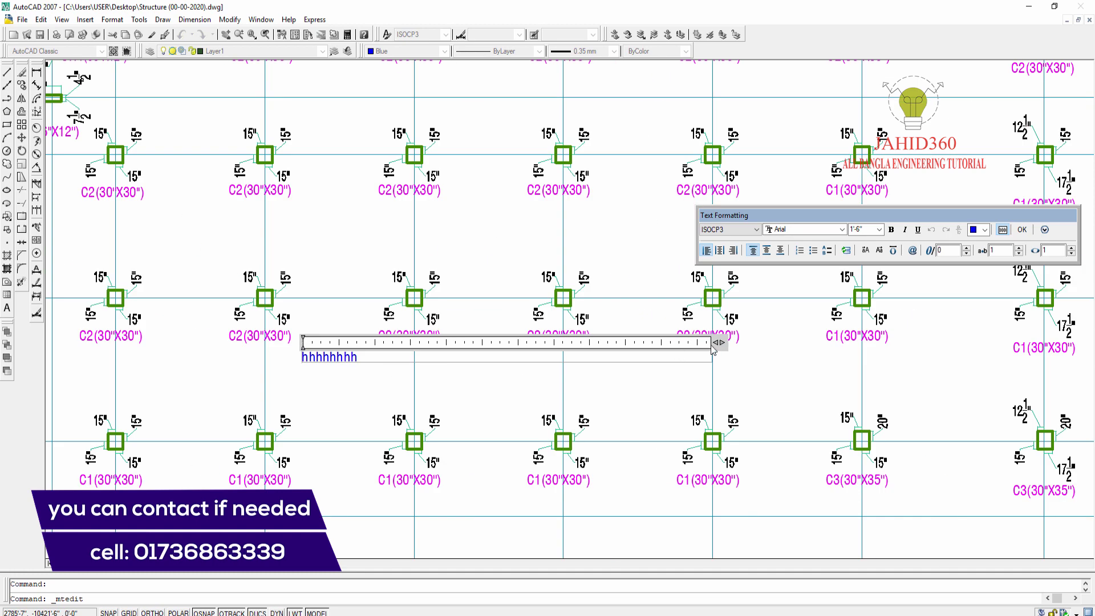
drag(717, 342, 372, 343)
middle_drag(371, 342, 755, 314)
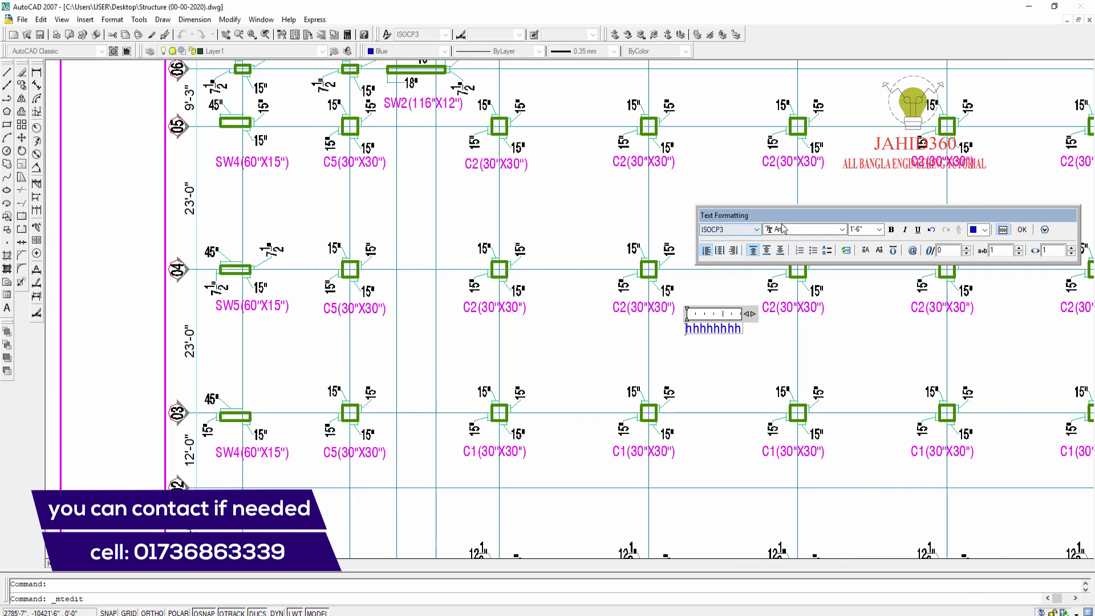
mouse_move(779, 216)
mouse_down()
mouse_move(567, 195)
mouse_move(557, 207)
mouse_up()
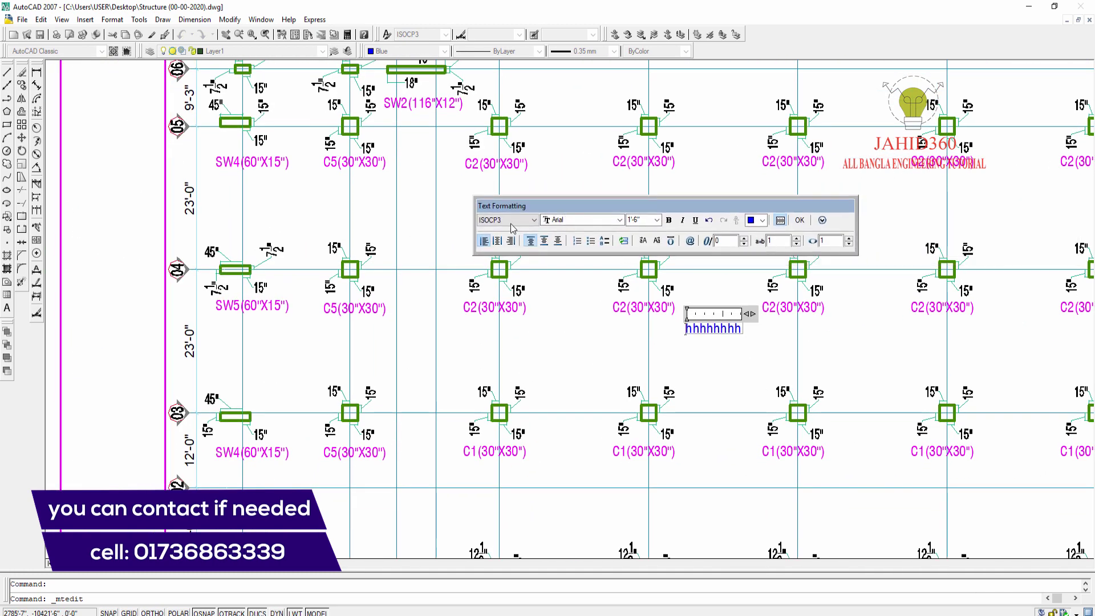
scroll(754, 341, up, 1)
scroll(716, 377, up, 1)
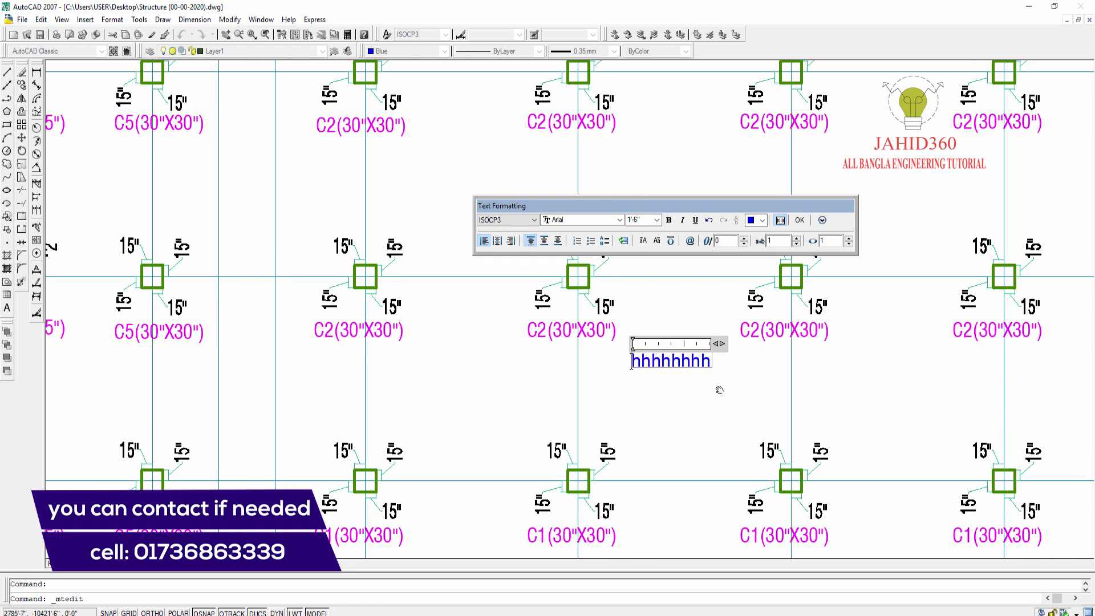
scroll(710, 375, up, 2)
scroll(708, 374, up, 1)
Step: Colour all of the h text Cyan and apply the edit
drag(701, 369, 537, 376)
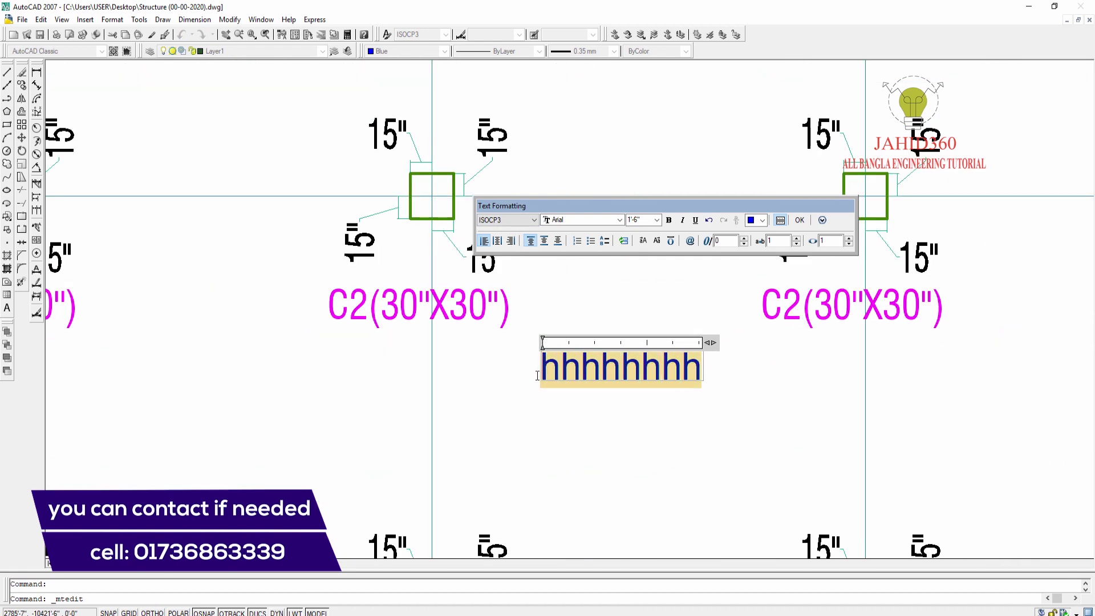
click(763, 222)
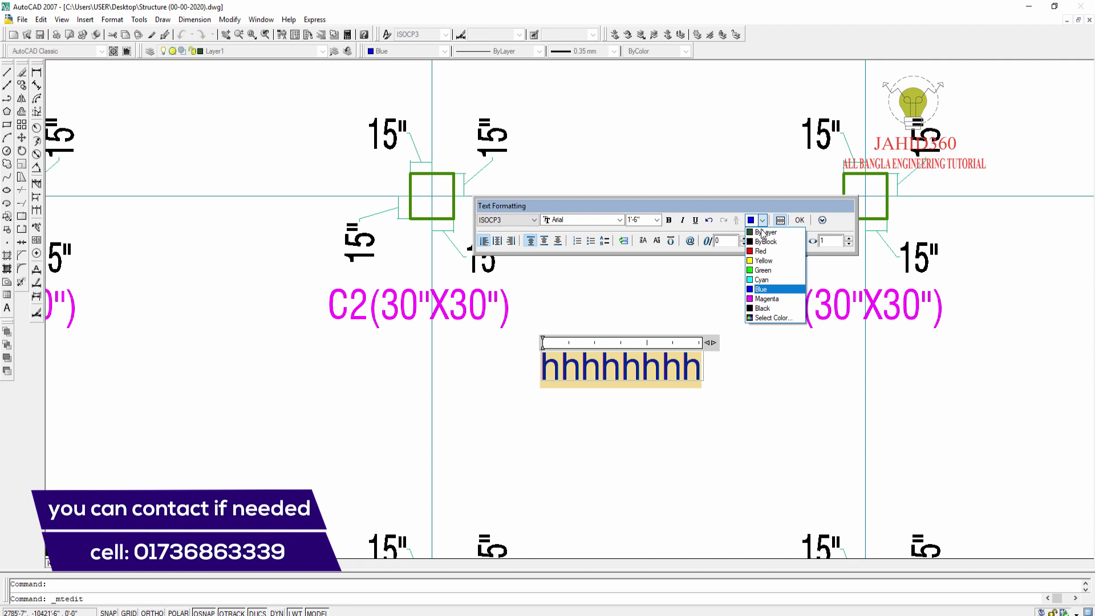
click(760, 290)
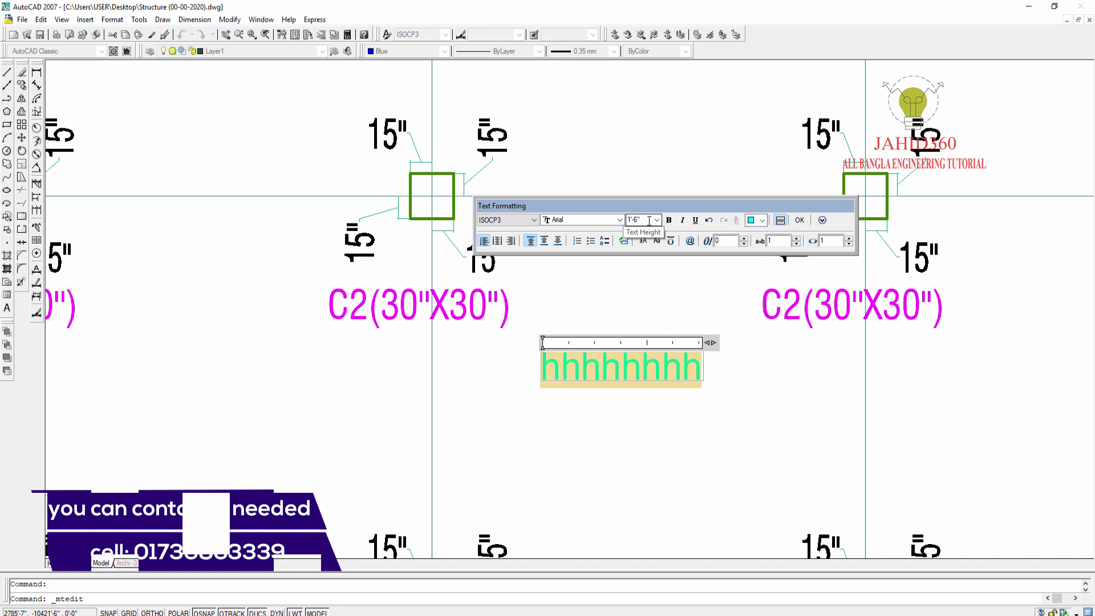
drag(668, 208, 662, 205)
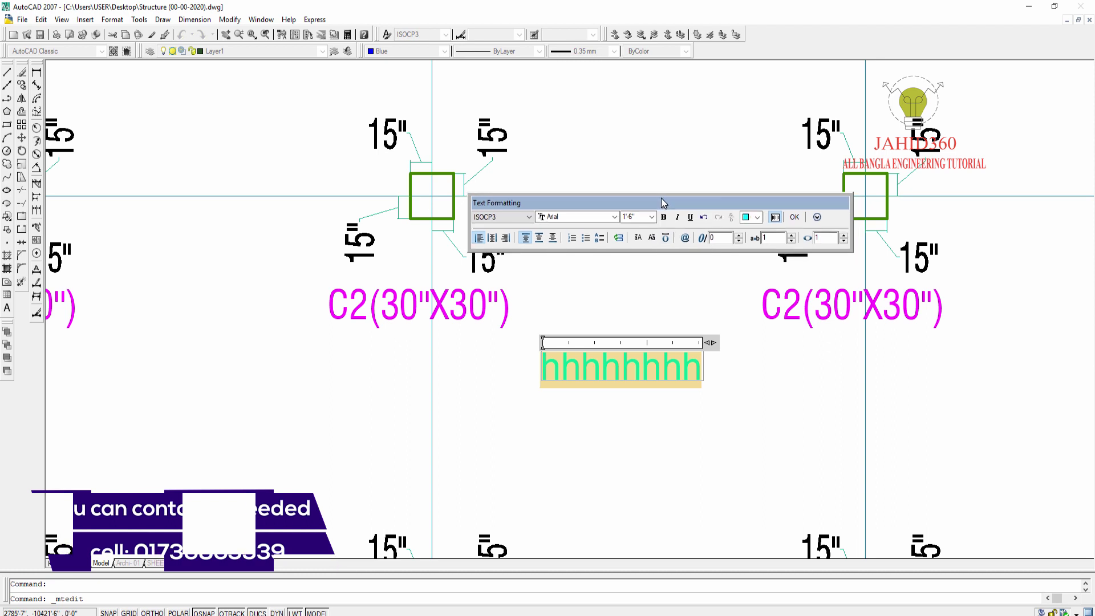
click(528, 216)
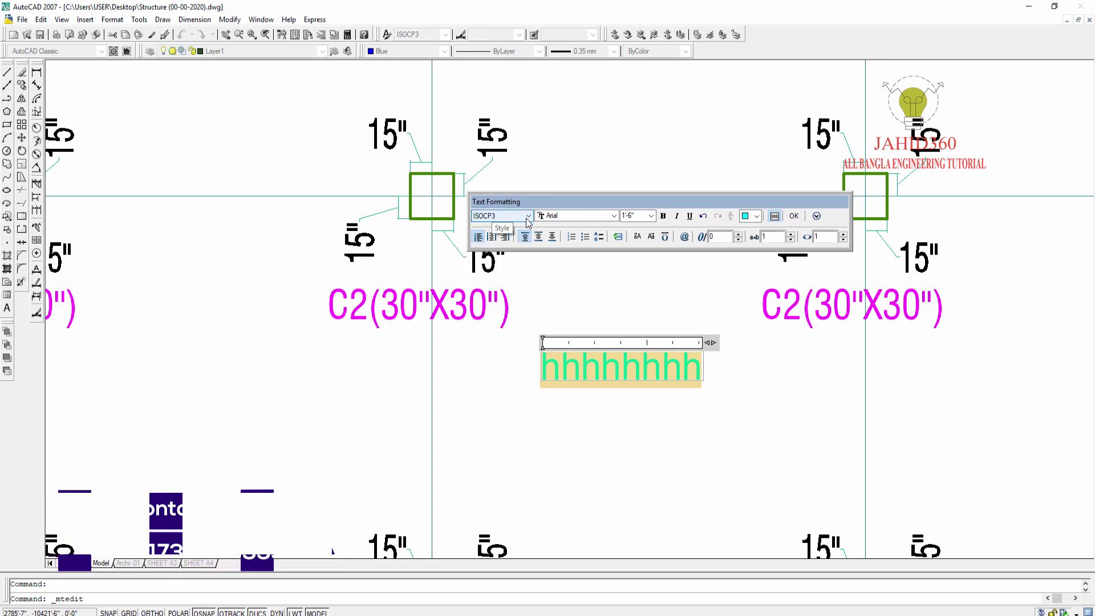
click(591, 285)
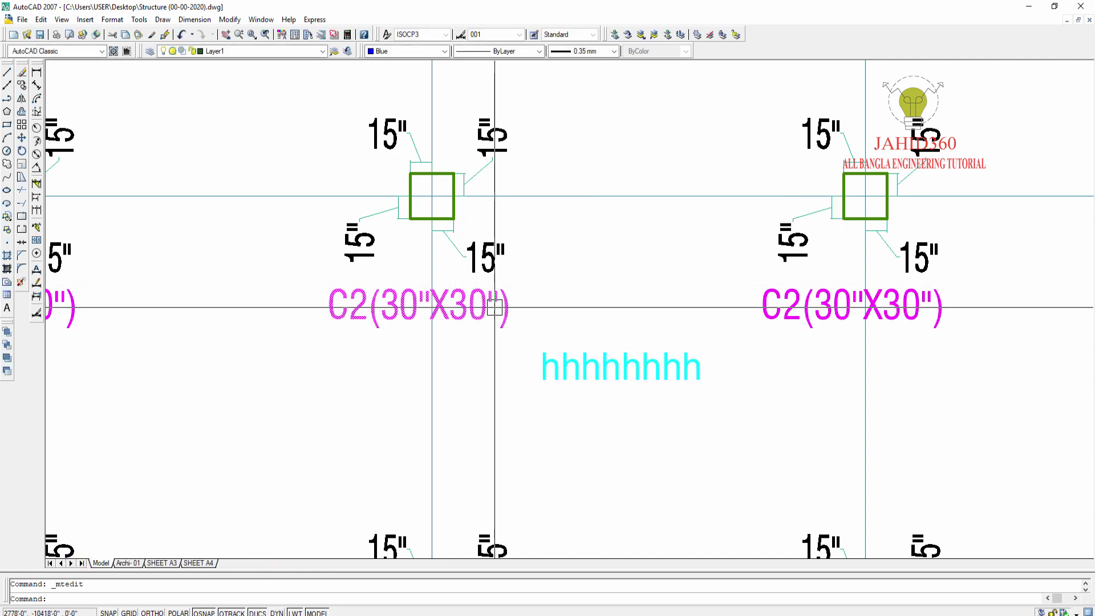
double_click(477, 310)
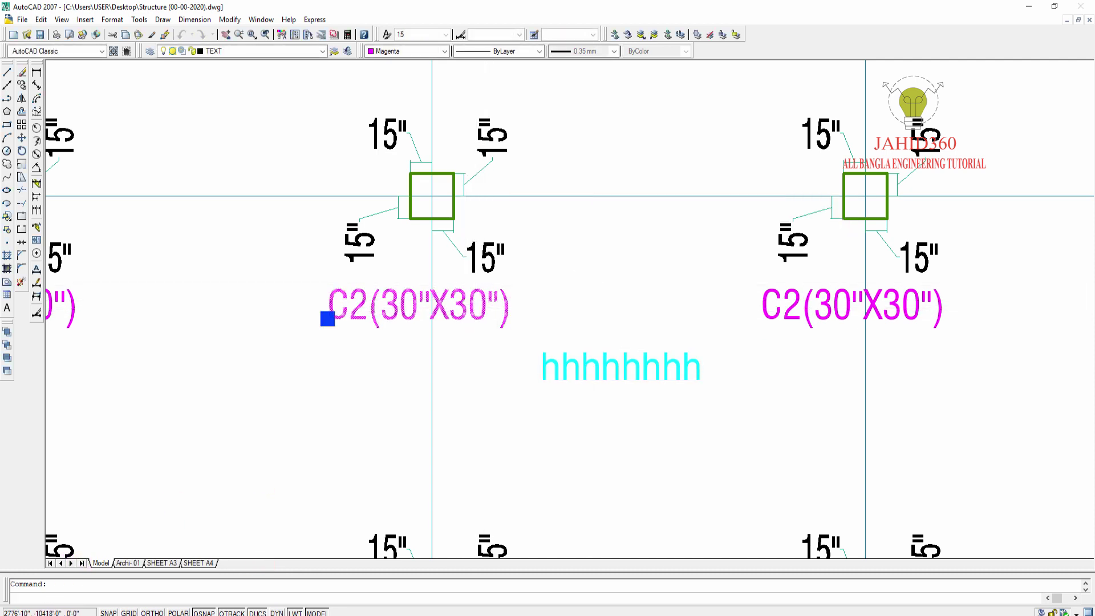
click(497, 308)
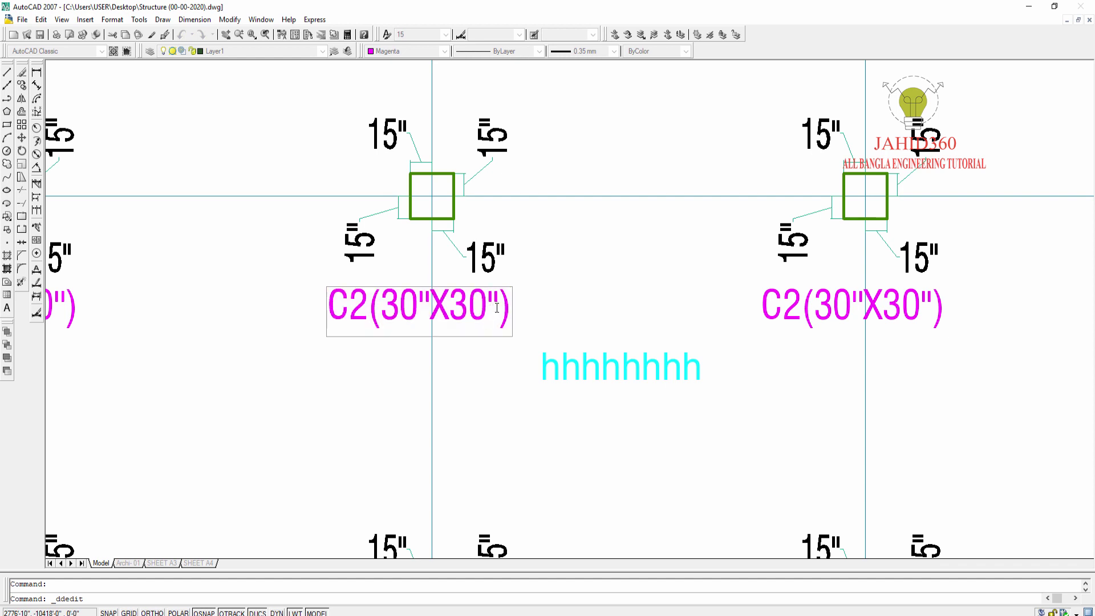
drag(511, 301, 324, 310)
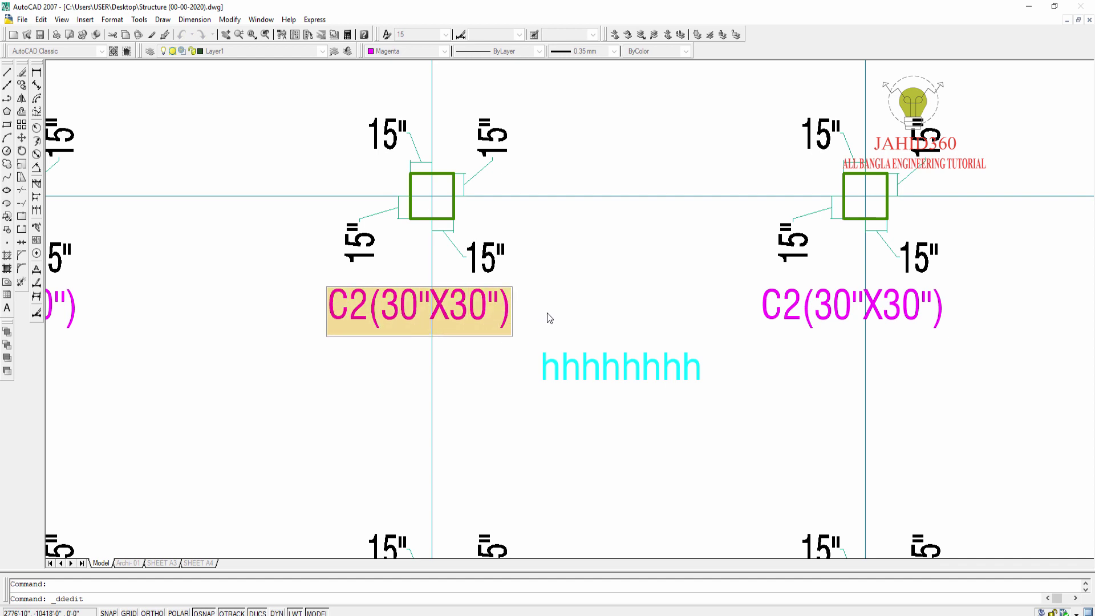
middle_drag(550, 318, 337, 323)
drag(348, 313, 328, 313)
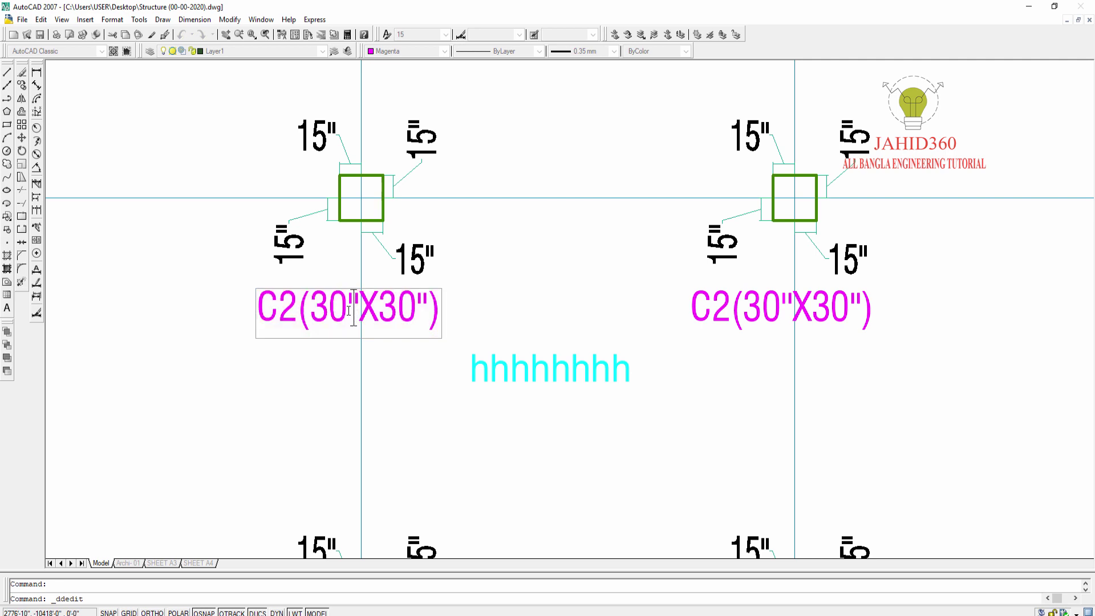
click(351, 315)
drag(436, 307, 260, 328)
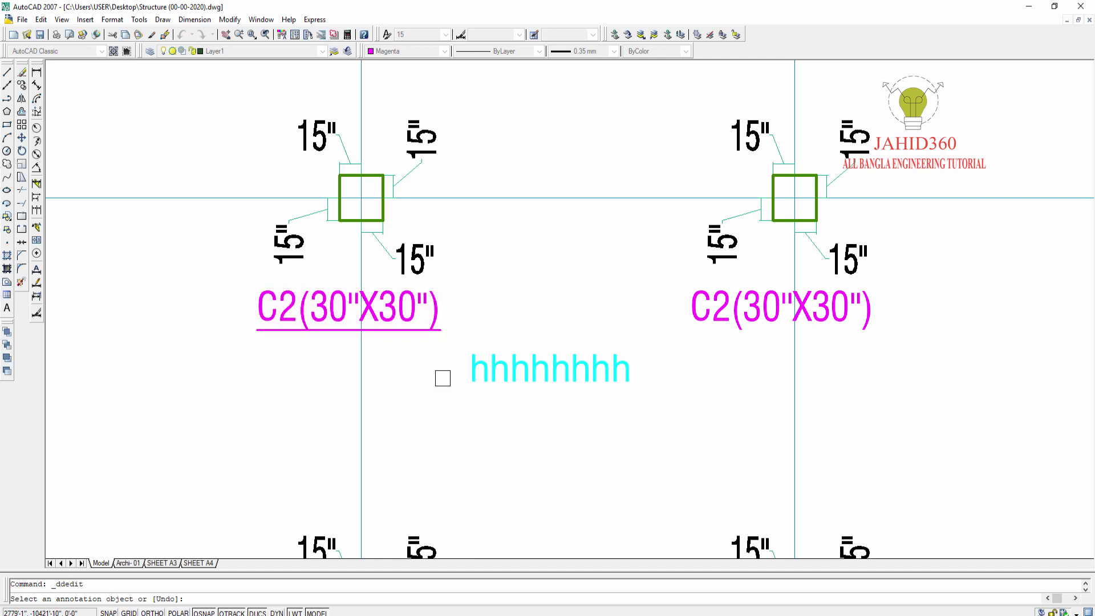
key(Return)
click(424, 330)
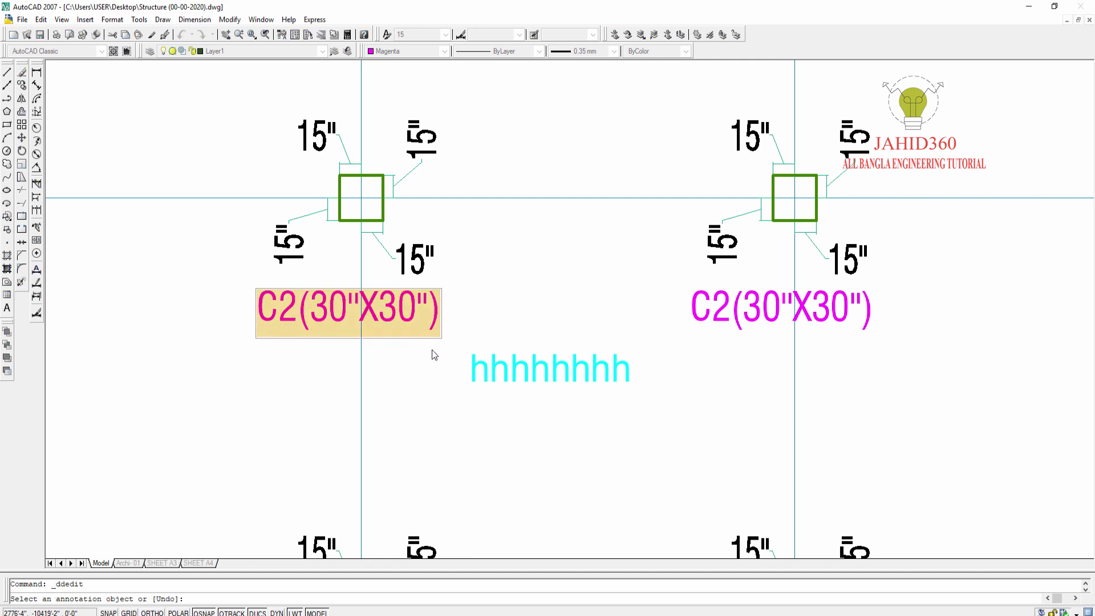
key(Return)
middle_drag(420, 345, 377, 342)
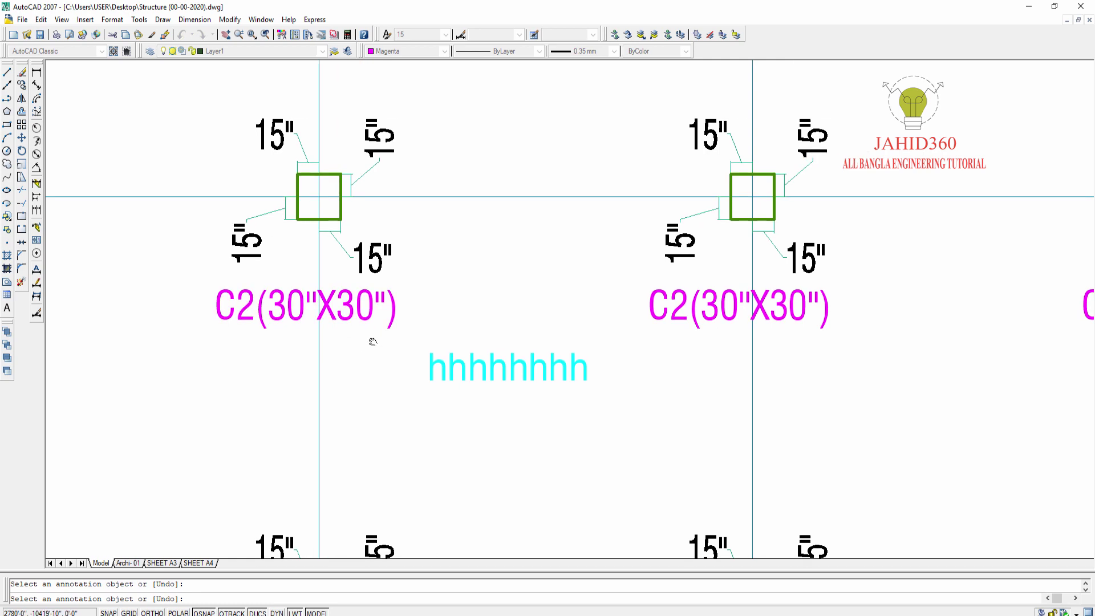
key(Escape)
click(460, 368)
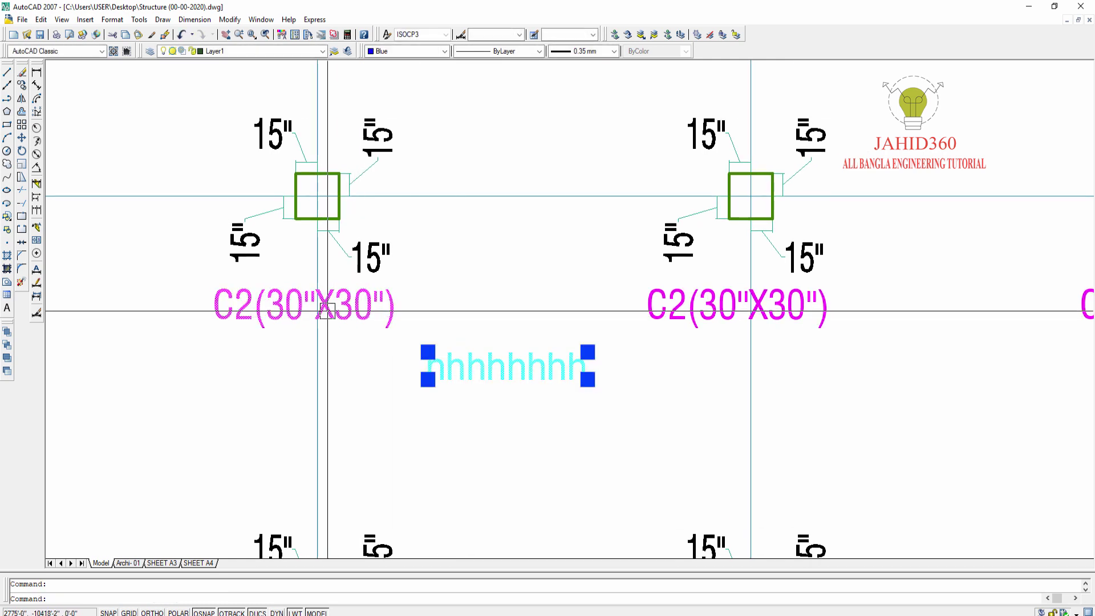
click(364, 314)
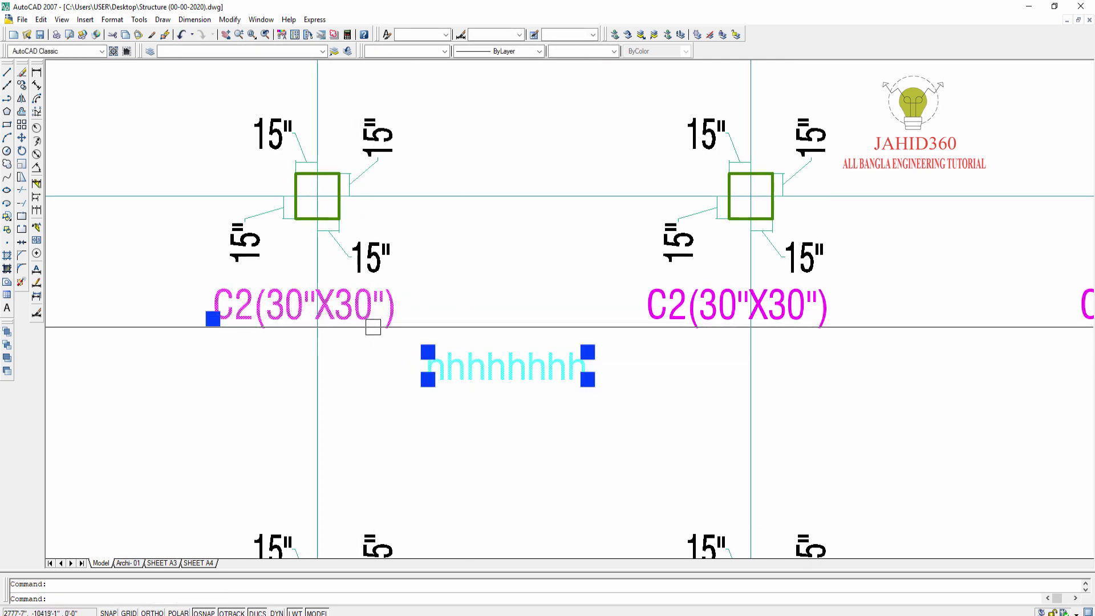
middle_drag(378, 331, 379, 327)
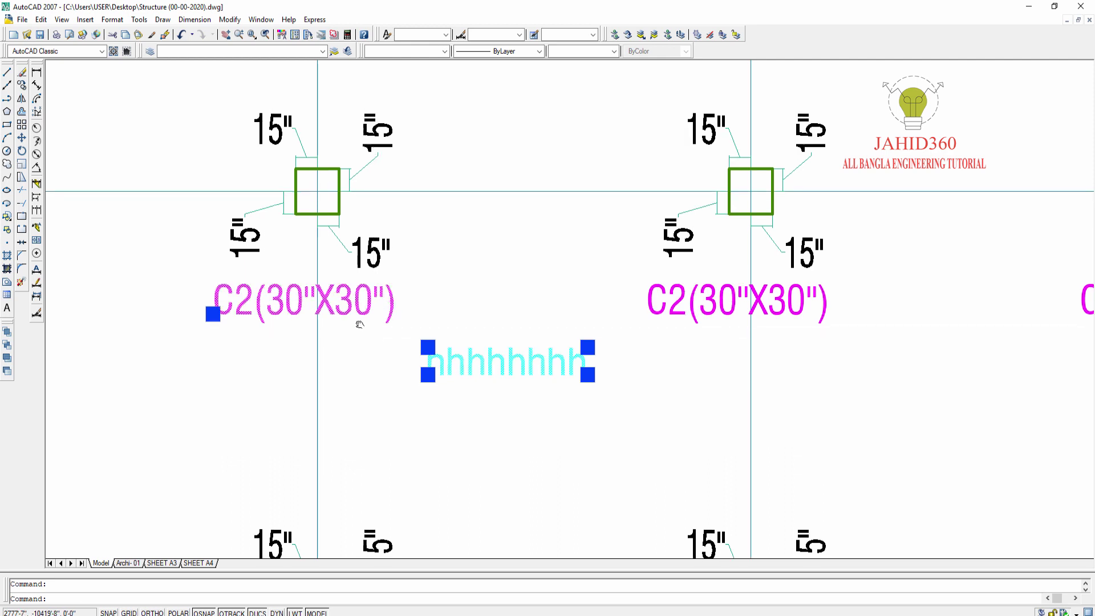
key(Escape)
middle_drag(379, 331, 364, 321)
click(447, 346)
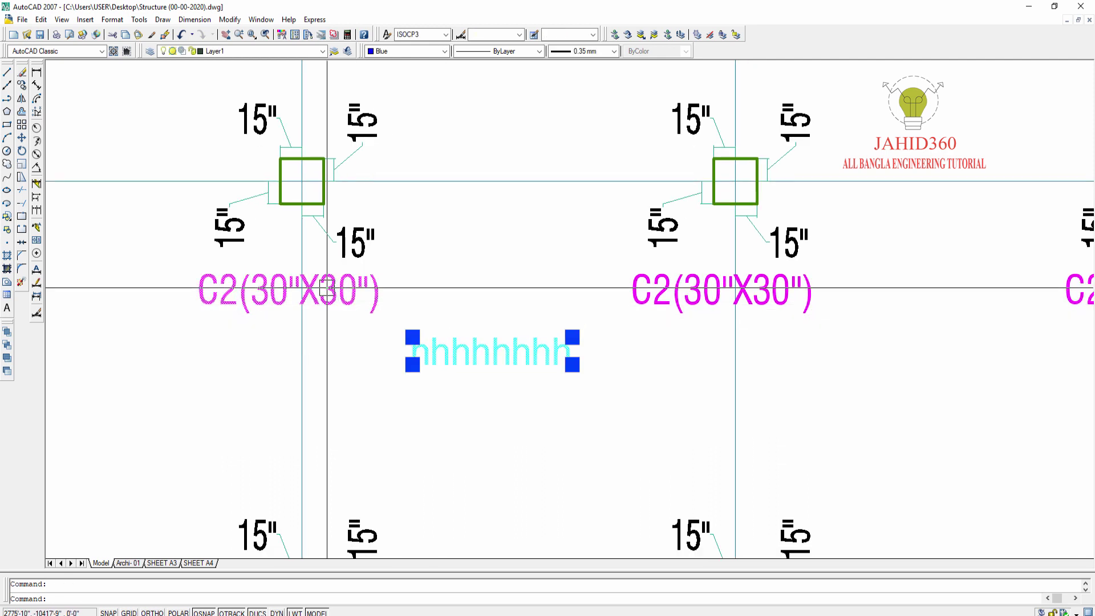
key(Escape)
double_click(445, 348)
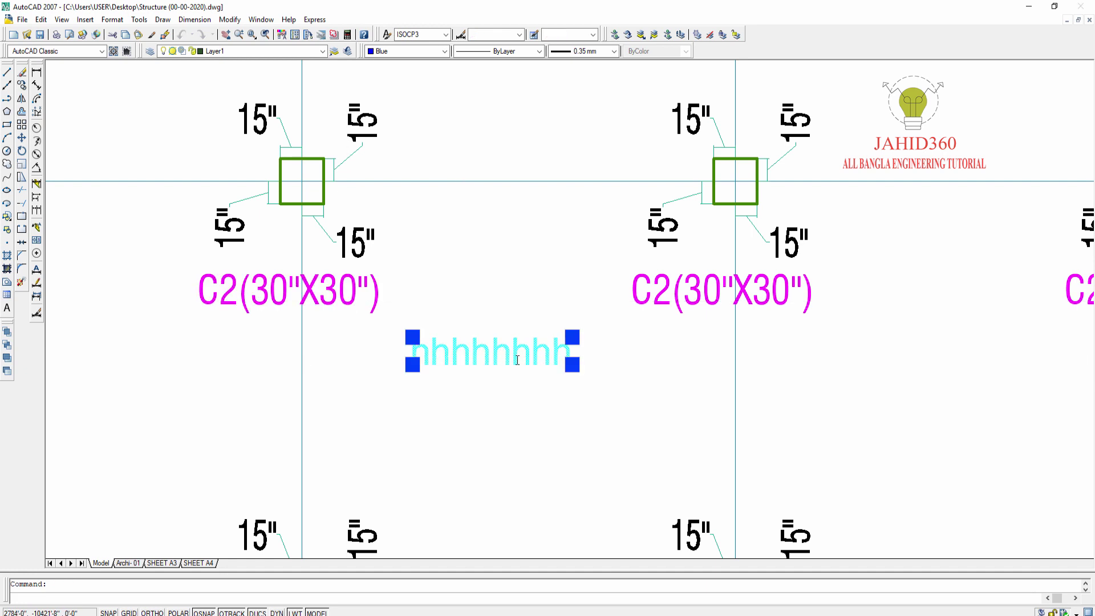
drag(393, 252, 466, 246)
click(407, 374)
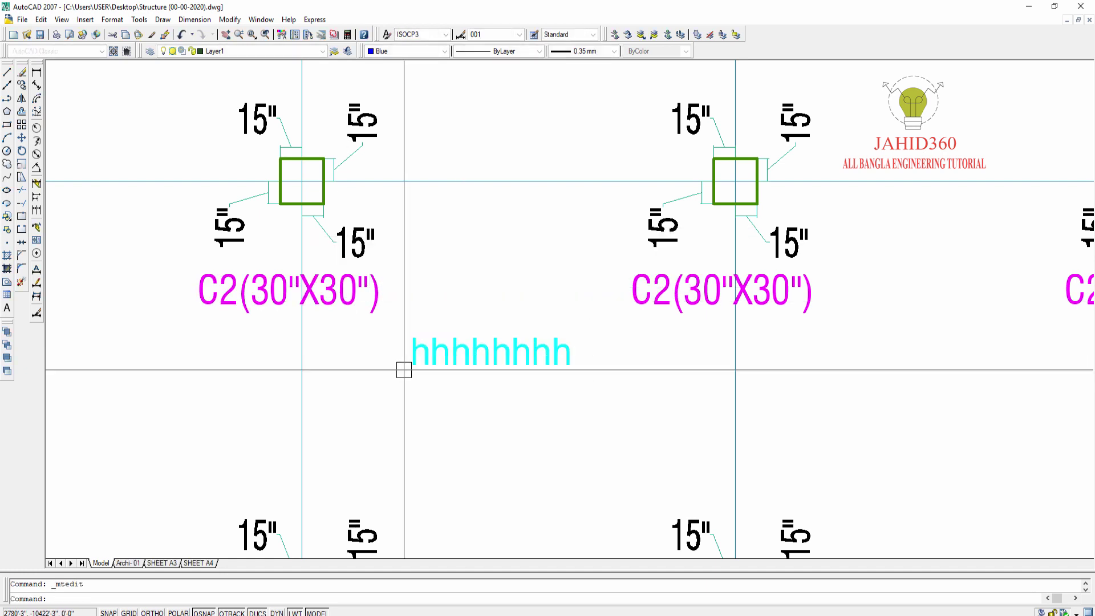
click(358, 356)
key(Escape)
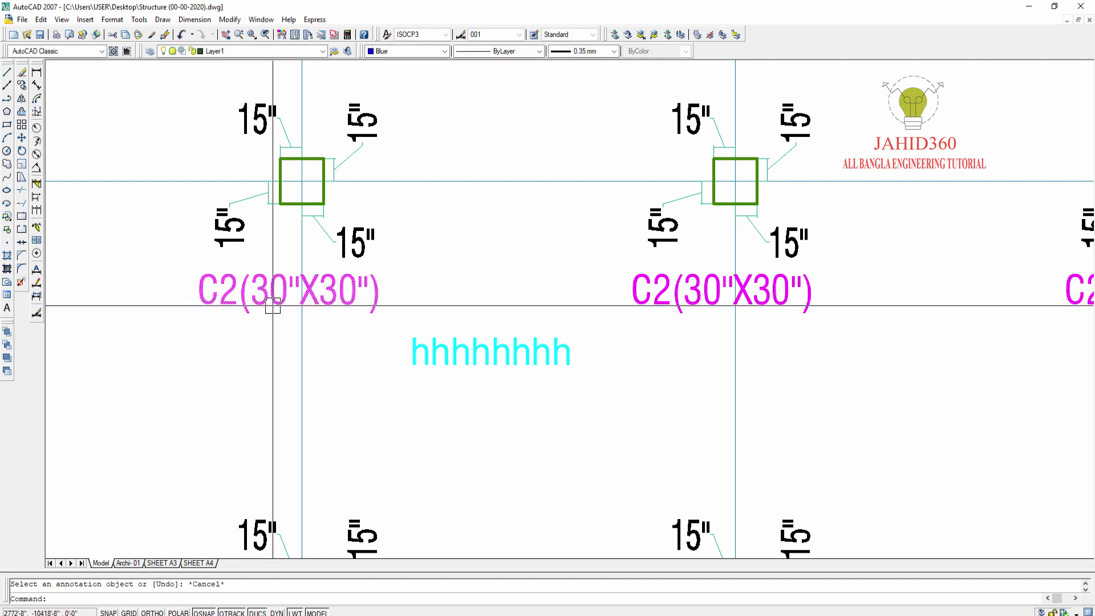
middle_drag(272, 306, 256, 311)
click(255, 310)
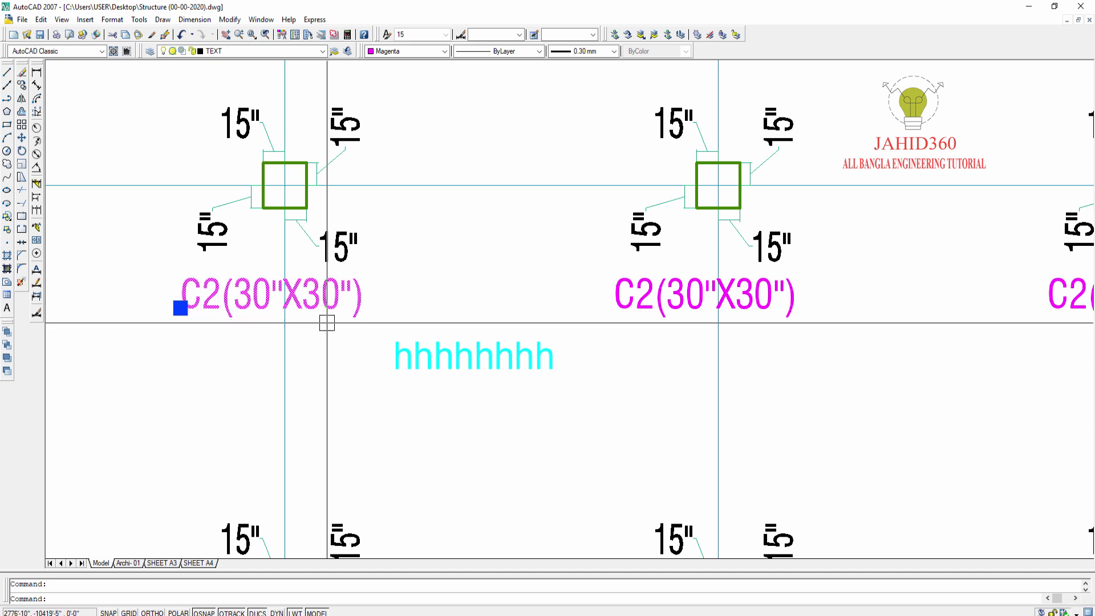
key(Escape)
click(475, 367)
middle_drag(474, 368, 427, 321)
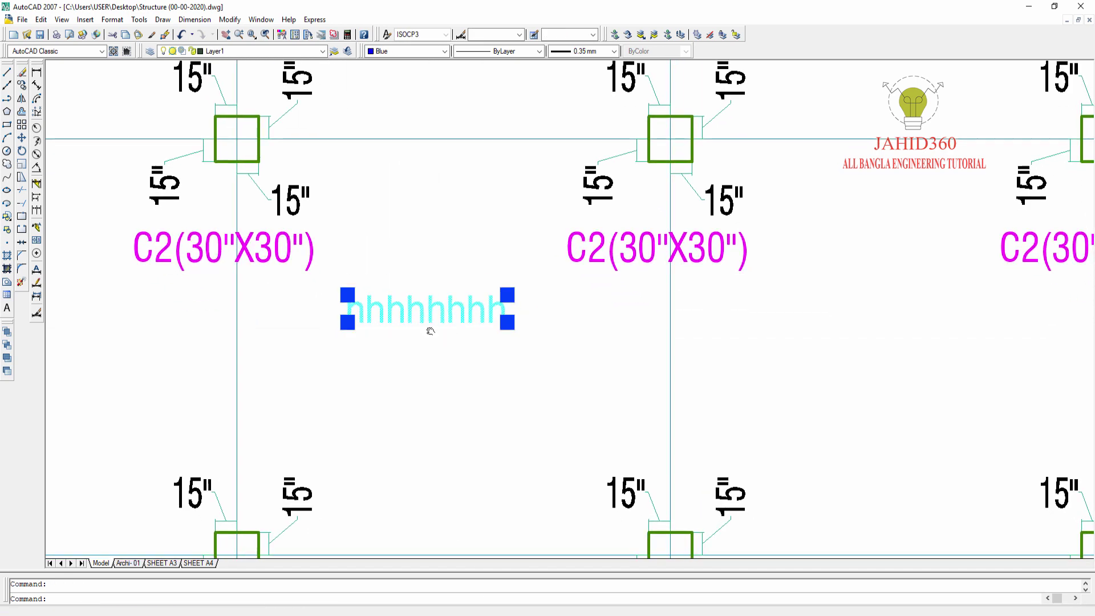
key(Escape)
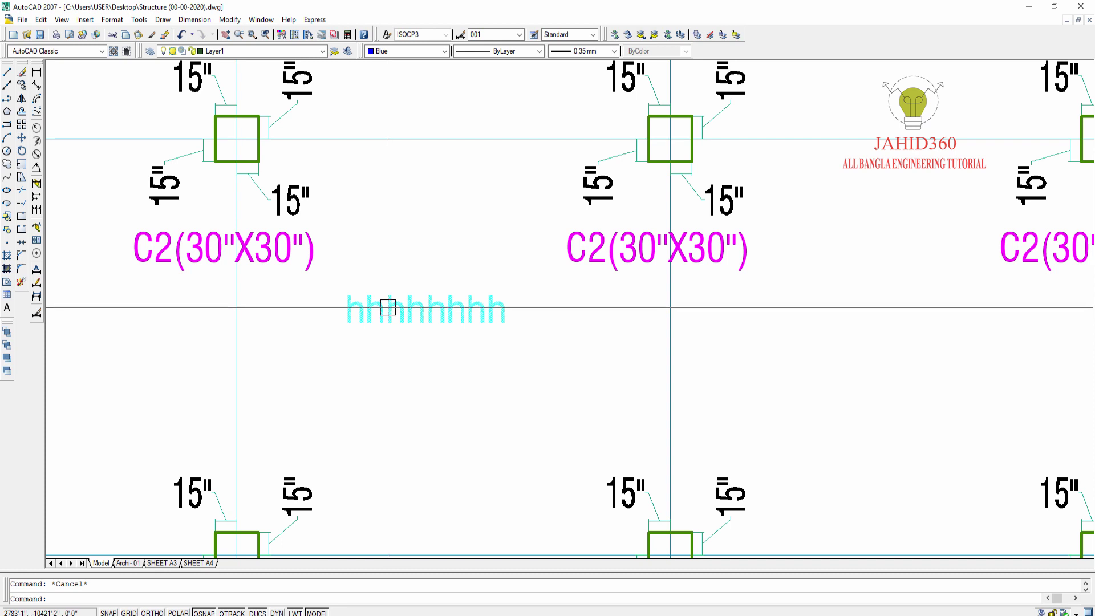
Step: Show the Express tools menu
click(317, 21)
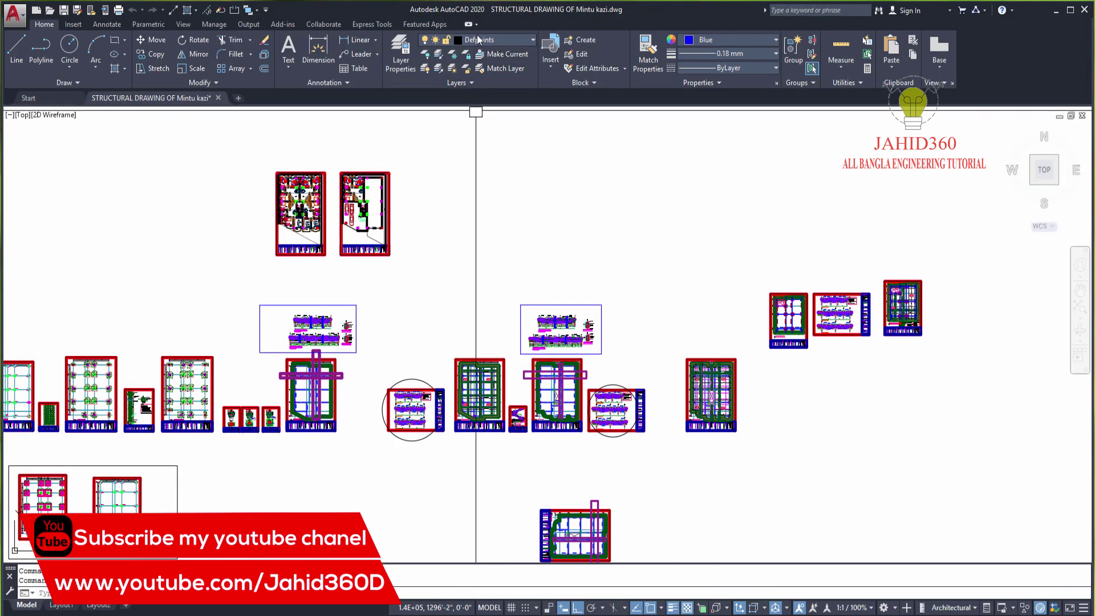
Step: Pan to the beam detail and select the 2-Ø16 Ext note
scroll(331, 283, up, 3)
scroll(331, 283, up, 3)
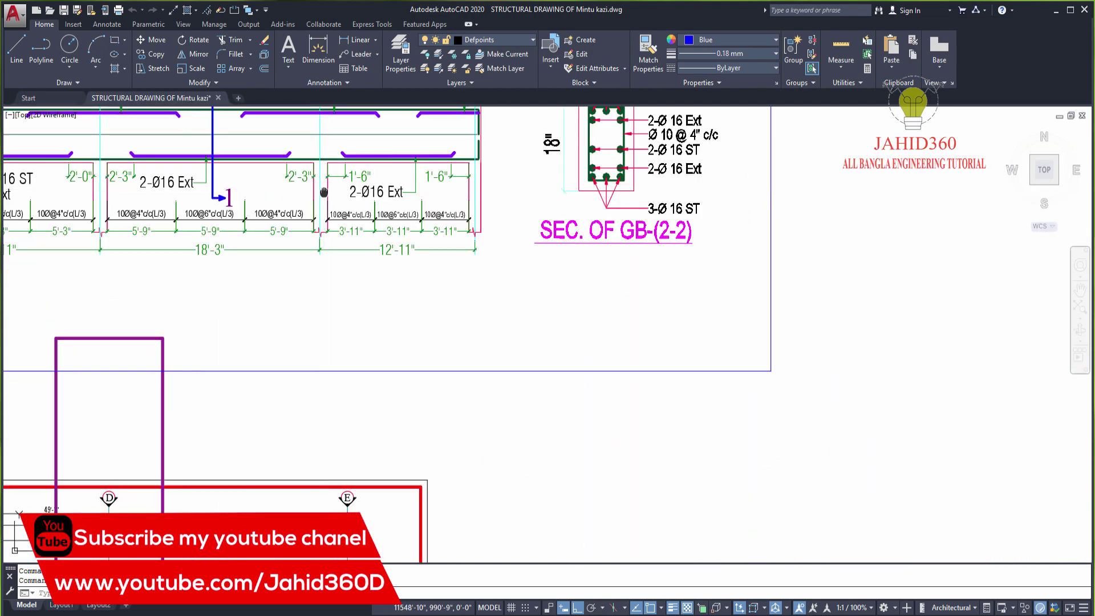
scroll(331, 283, up, 2)
middle_drag(272, 266, 252, 342)
click(341, 309)
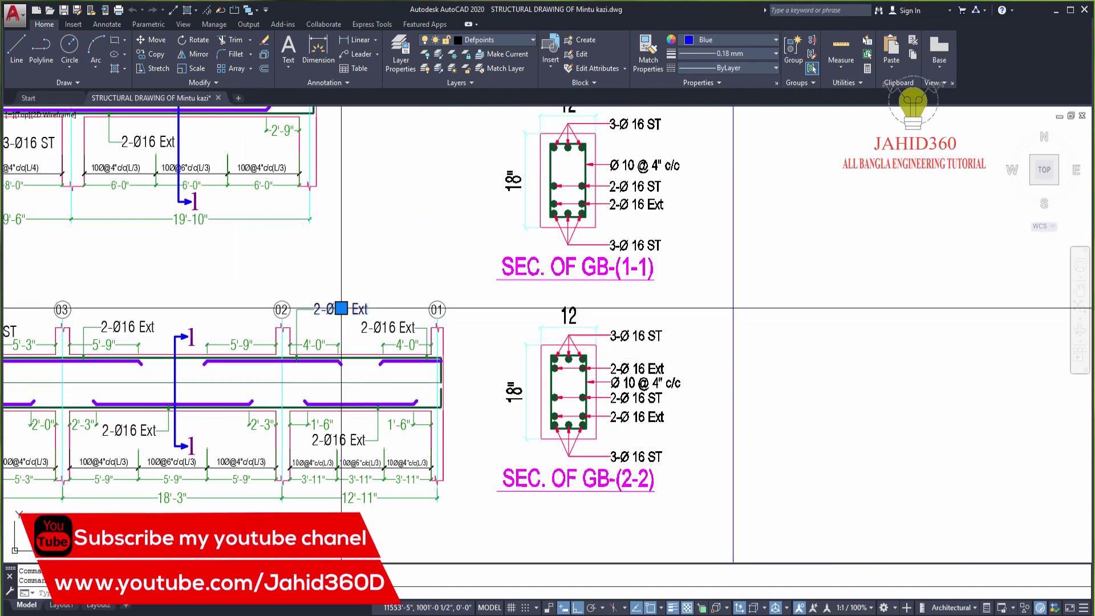
middle_drag(358, 297, 211, 390)
Step: Move the 2-Ø16 Ext note down below the C2a(12"x18") column label
key(m)
key(Return)
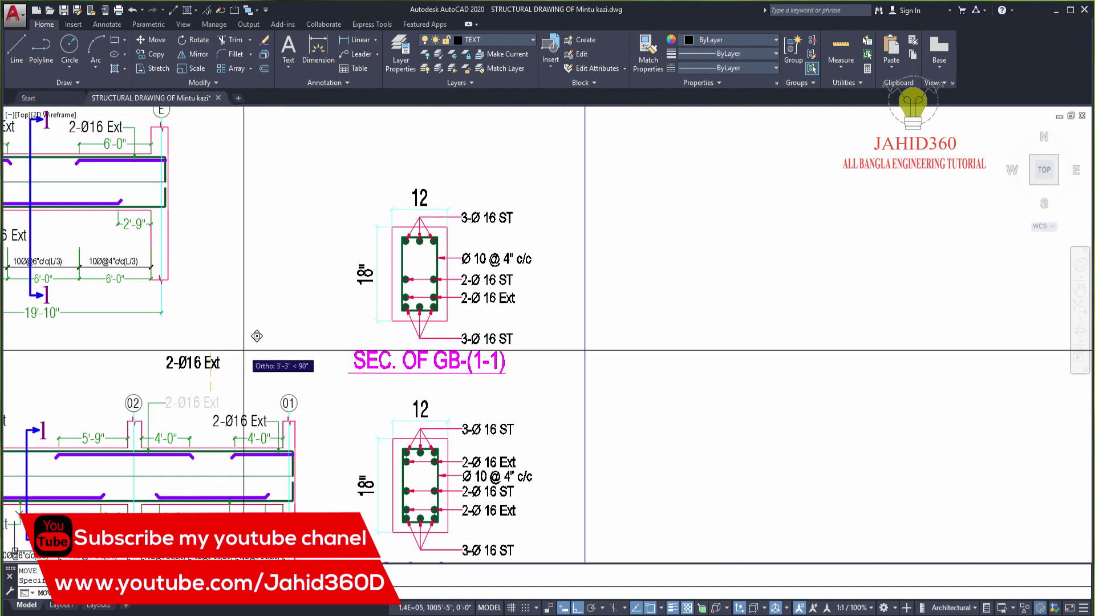
click(259, 328)
scroll(297, 320, down, 3)
scroll(399, 348, down, 5)
scroll(400, 371, down, 3)
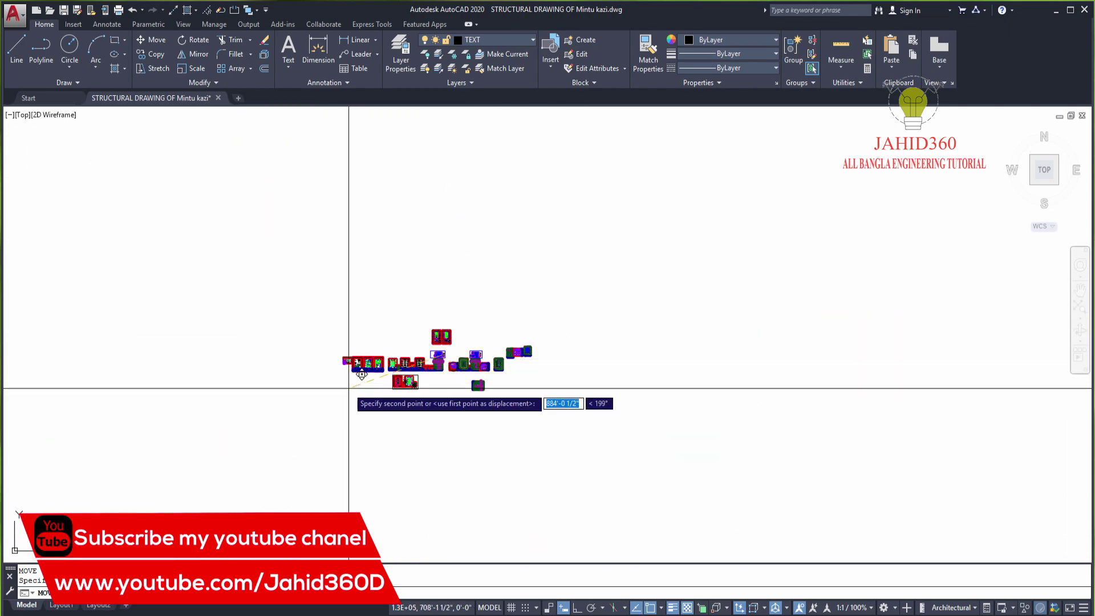
scroll(377, 393, up, 8)
middle_drag(582, 394, 306, 396)
scroll(346, 393, down, 1)
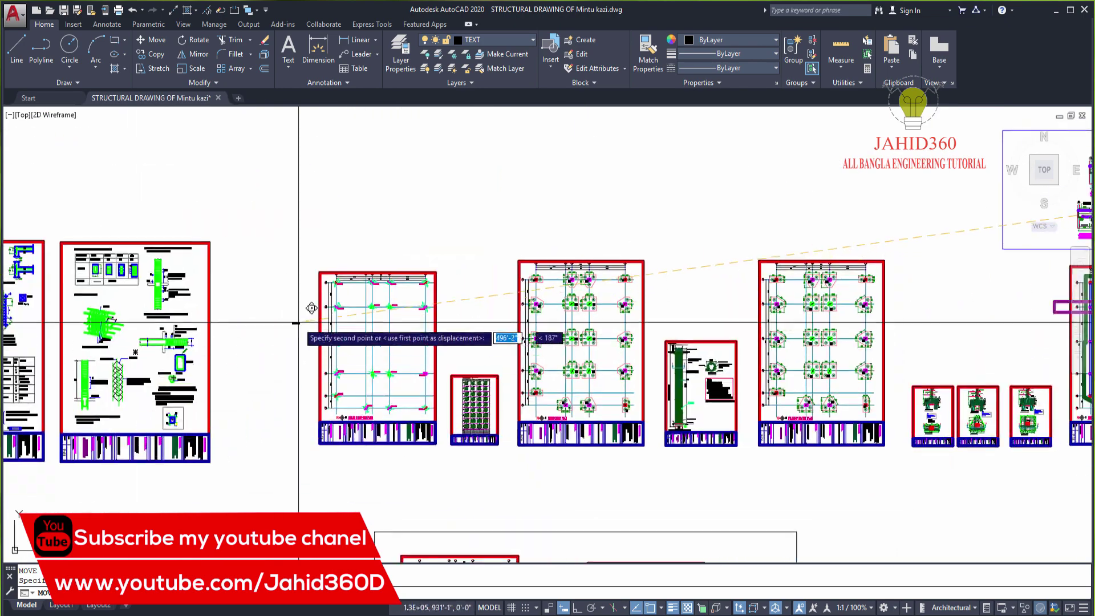
scroll(217, 297, up, 10)
scroll(222, 359, down, 2)
scroll(228, 381, up, 6)
click(241, 366)
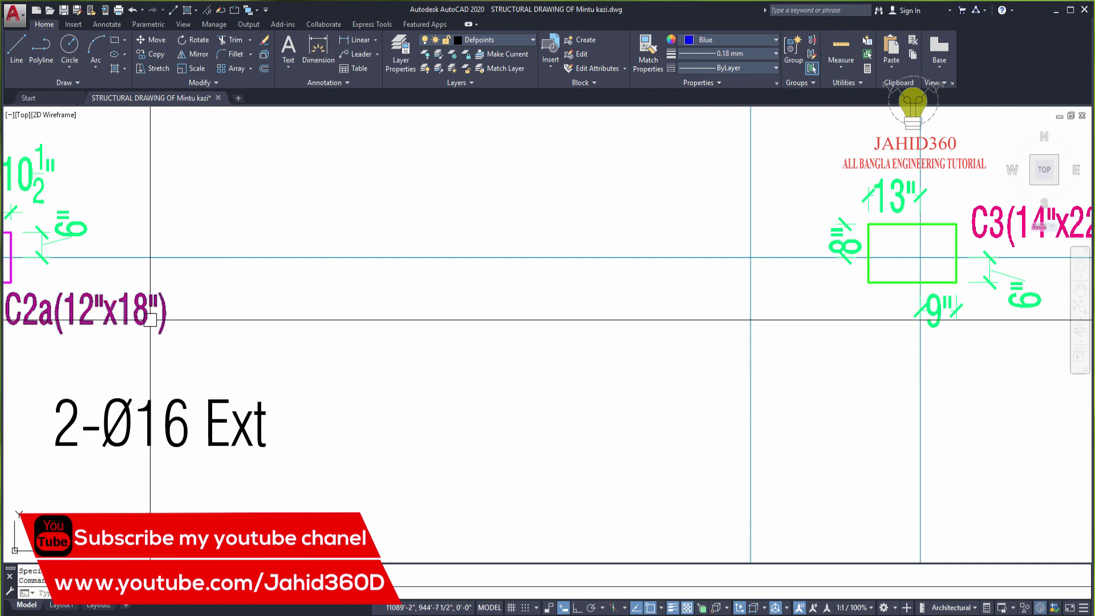
Step: Compare the C2a label's single-line editor with the 2-Ø16 Ext note's multiline editor, changing nothing
double_click(143, 317)
middle_drag(204, 372, 328, 372)
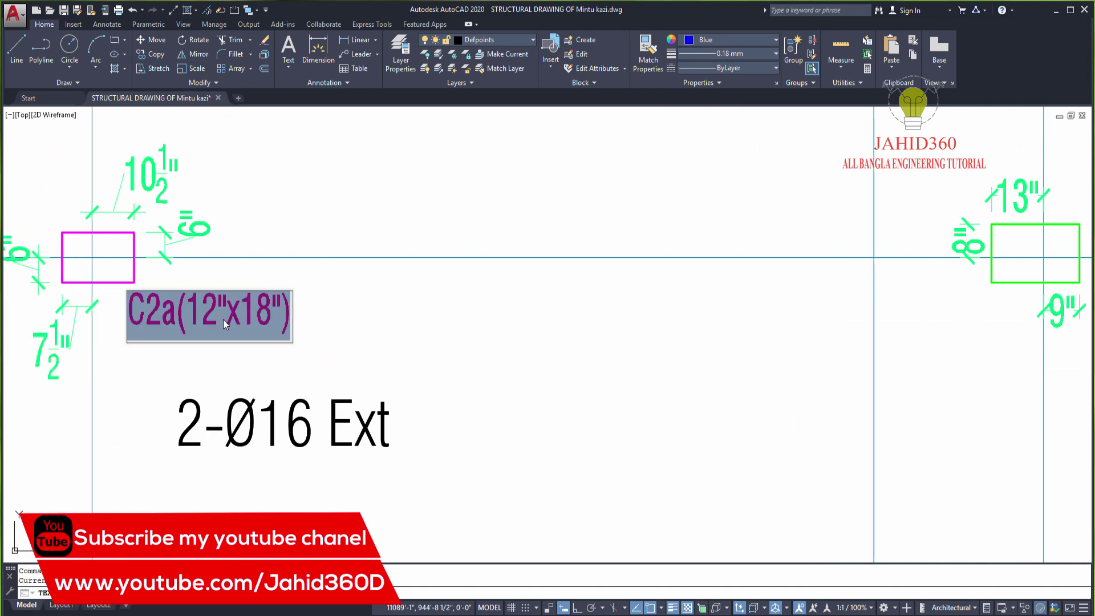
click(276, 328)
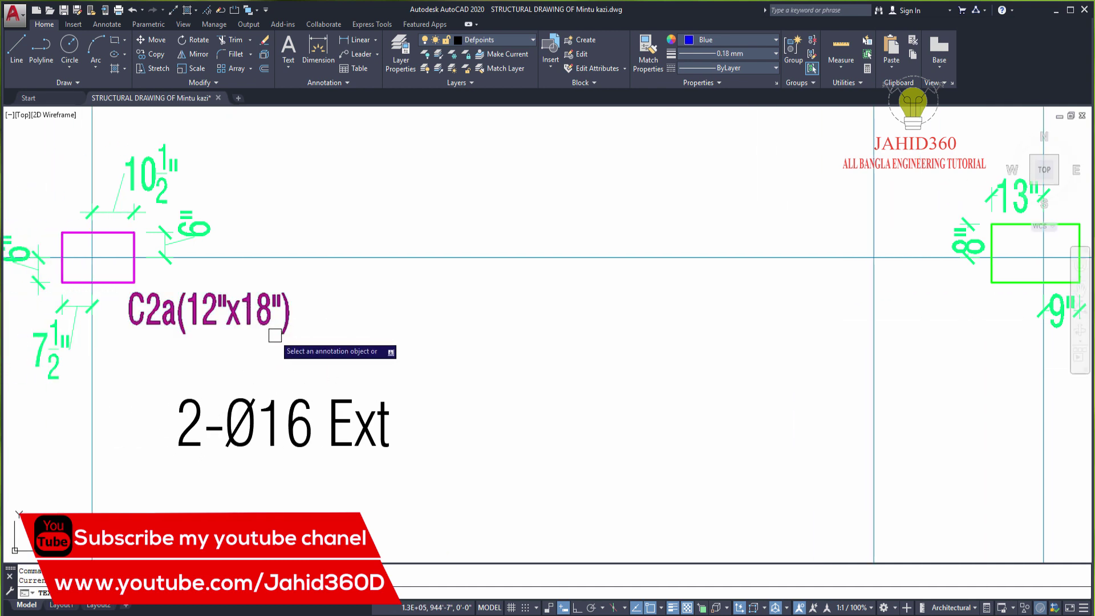
key(Escape)
double_click(285, 425)
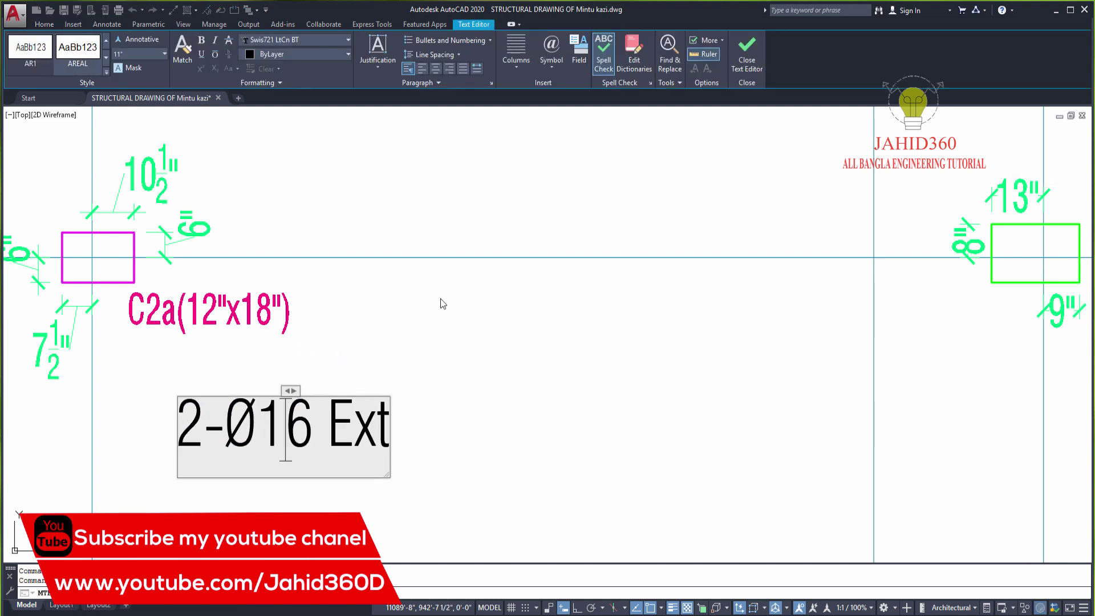
click(318, 293)
click(267, 299)
double_click(284, 313)
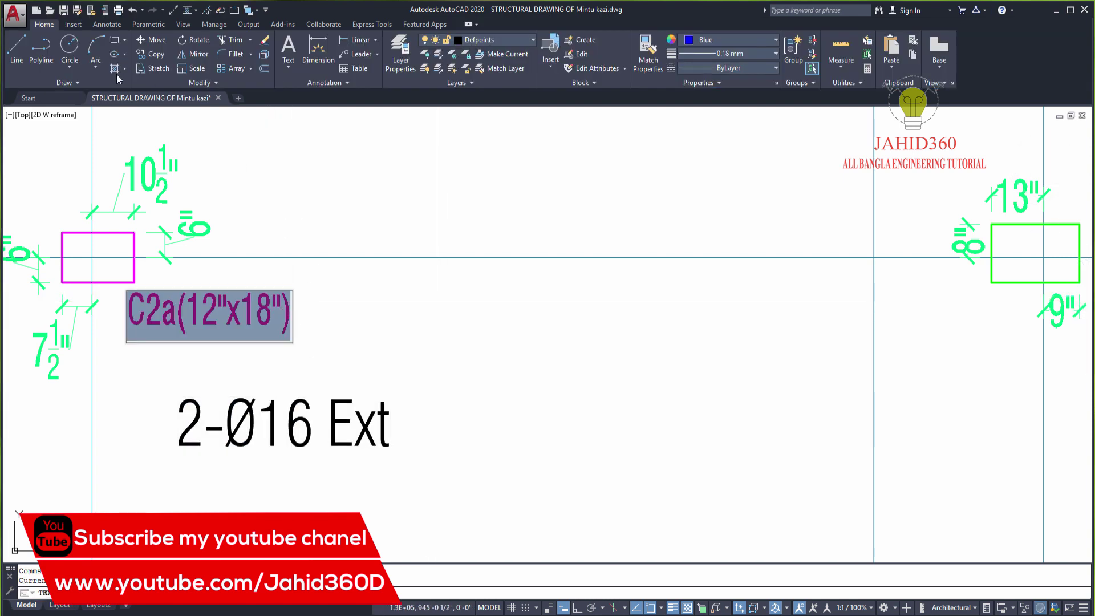
click(381, 329)
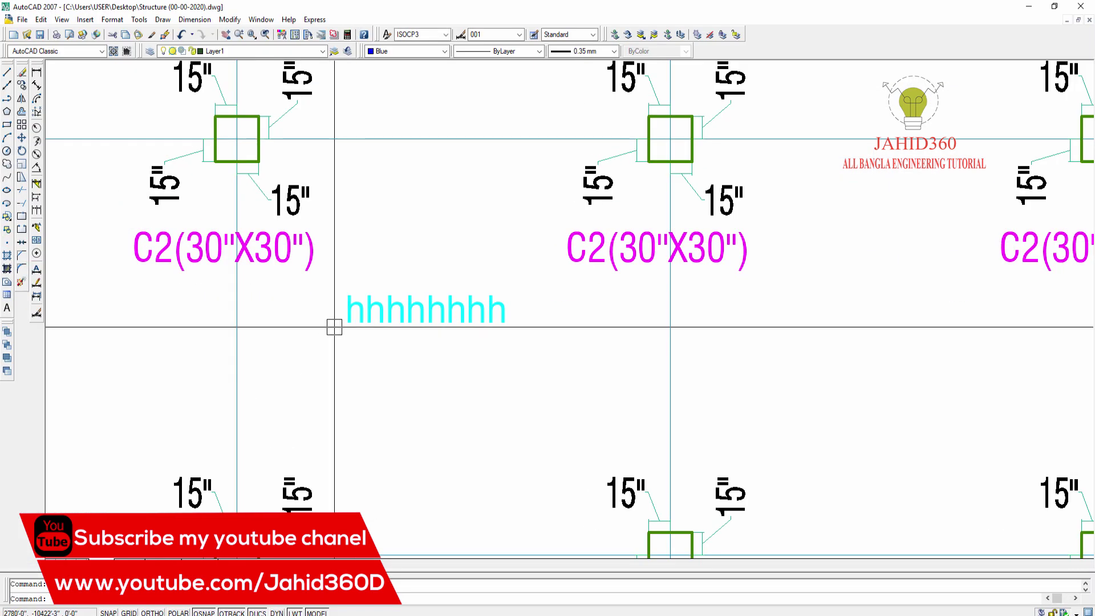
Step: Select the left C2(30"X30") label and show the Express tools menu
middle_drag(301, 311, 291, 316)
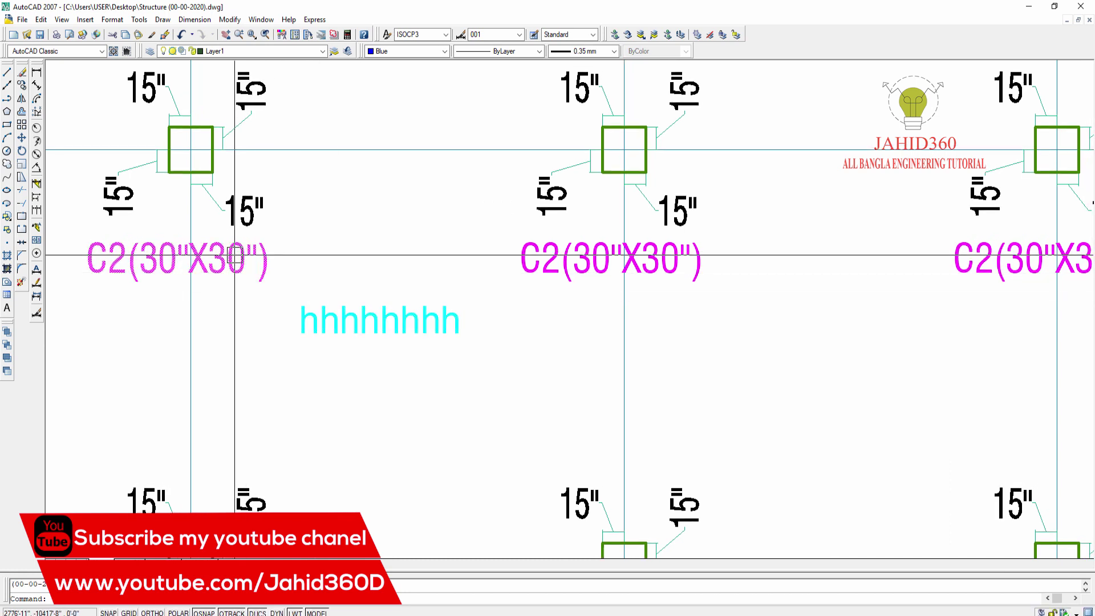
click(236, 257)
double_click(235, 257)
key(Return)
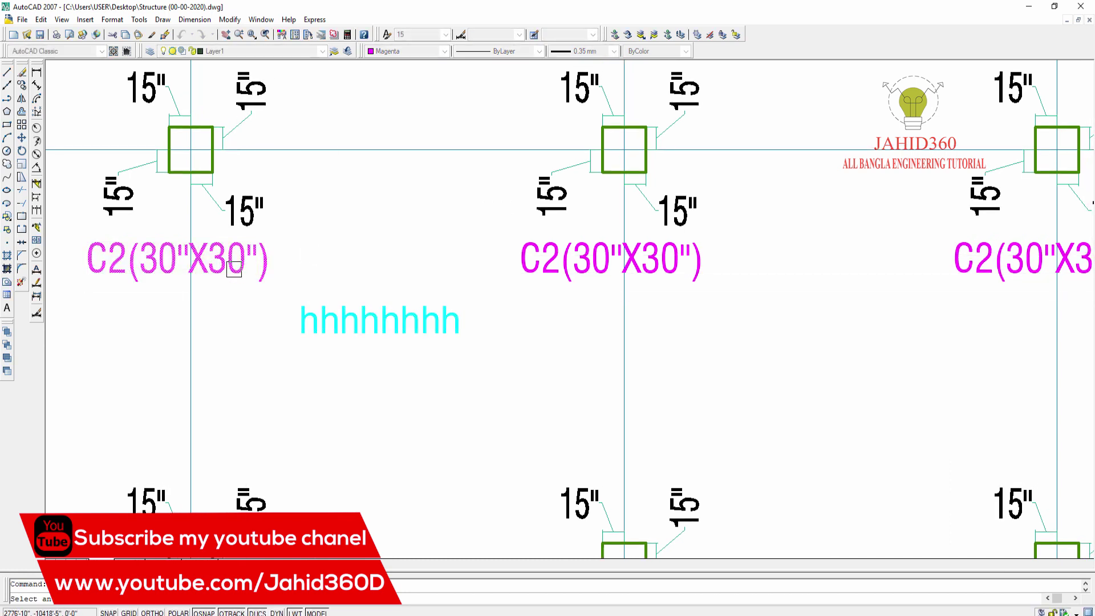
key(Escape)
click(227, 269)
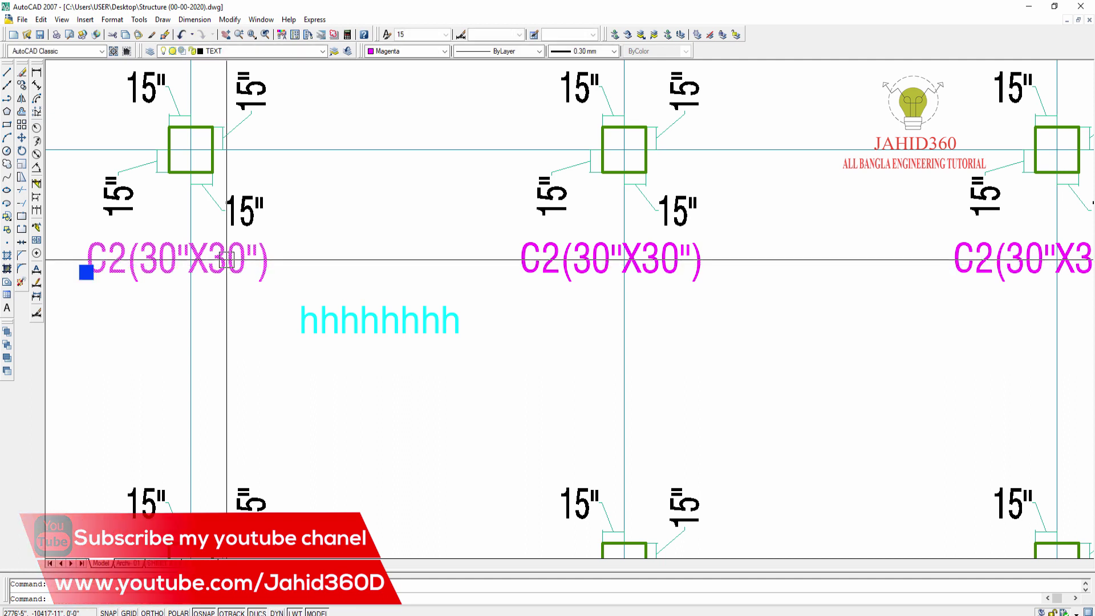
click(321, 21)
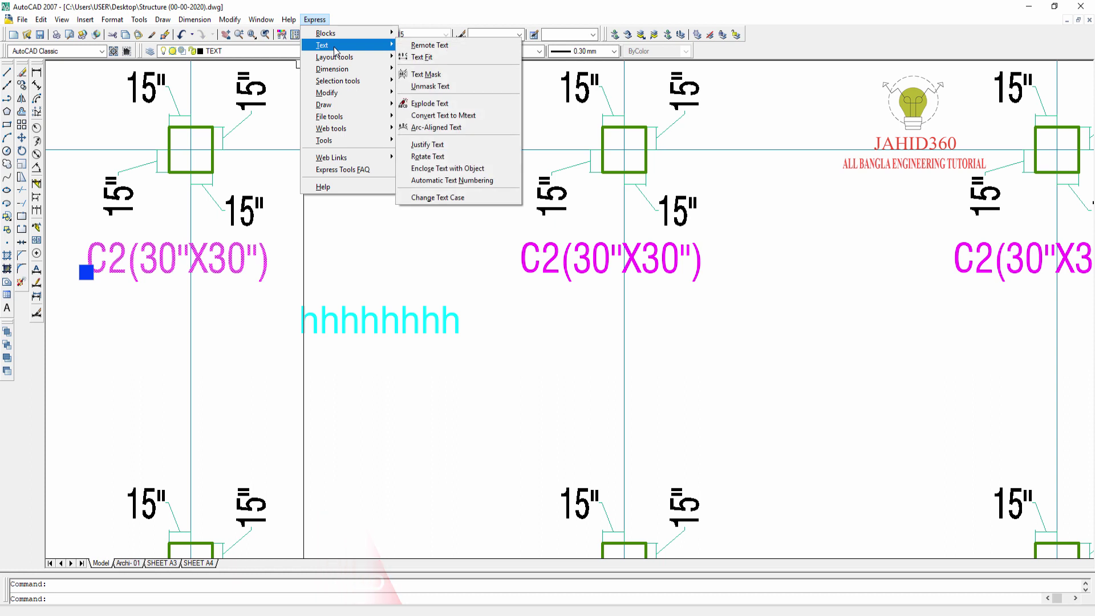
mouse_move(338, 44)
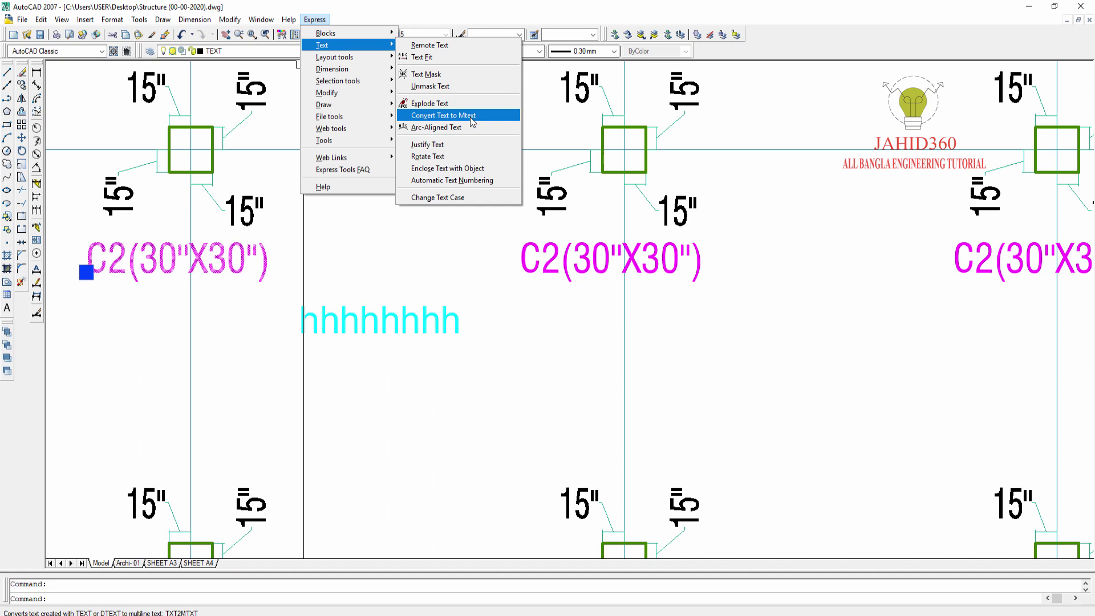
Step: Convert the left C2(30"X30") label to Mtext and verify it opens in the multiline editor
click(470, 117)
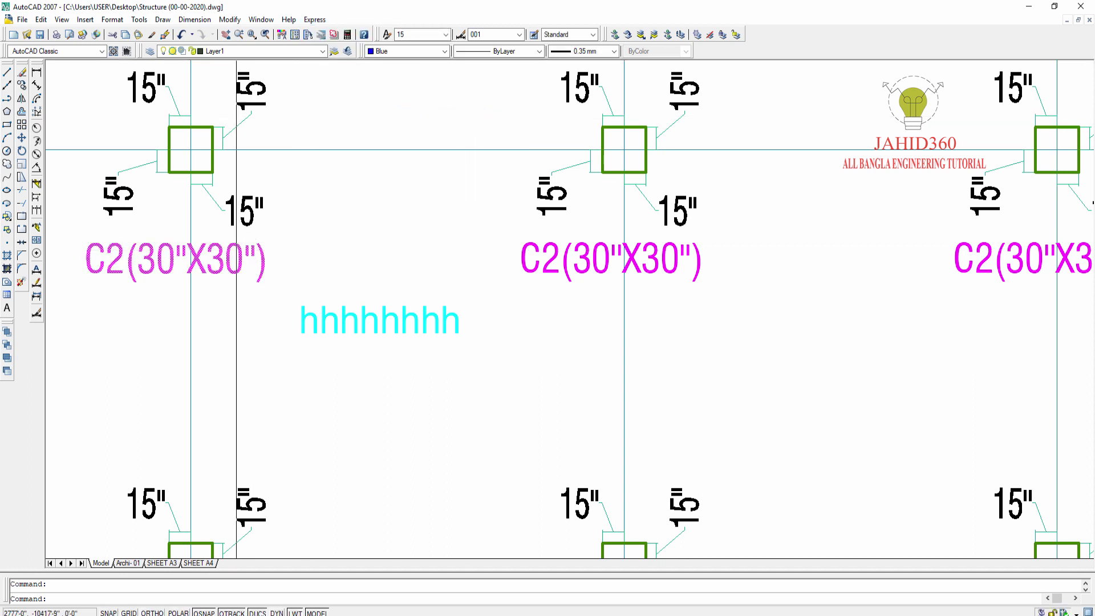
double_click(244, 261)
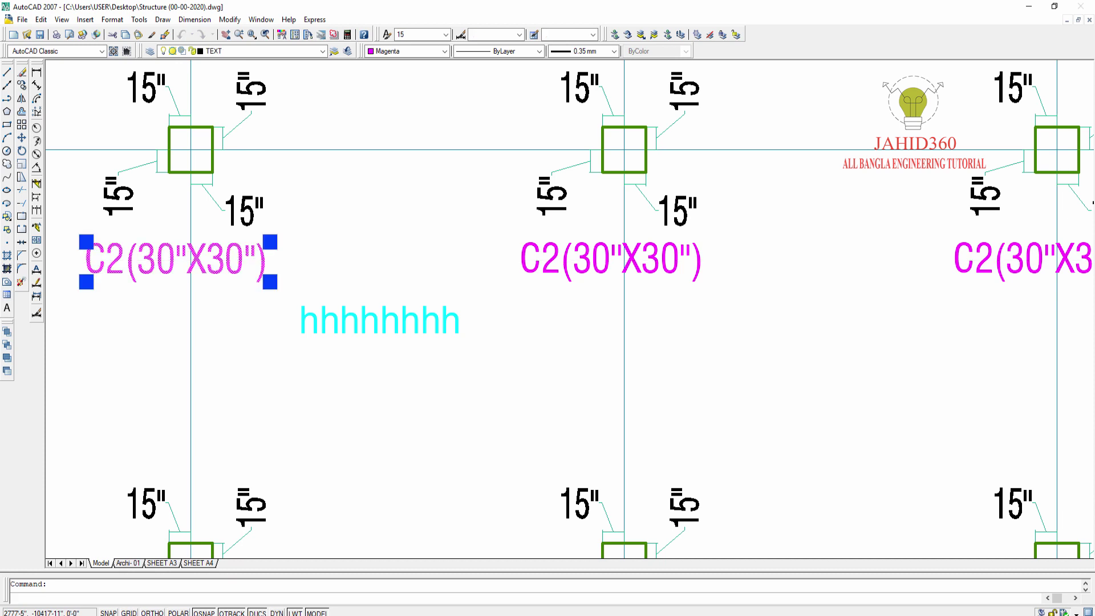
drag(227, 155, 348, 146)
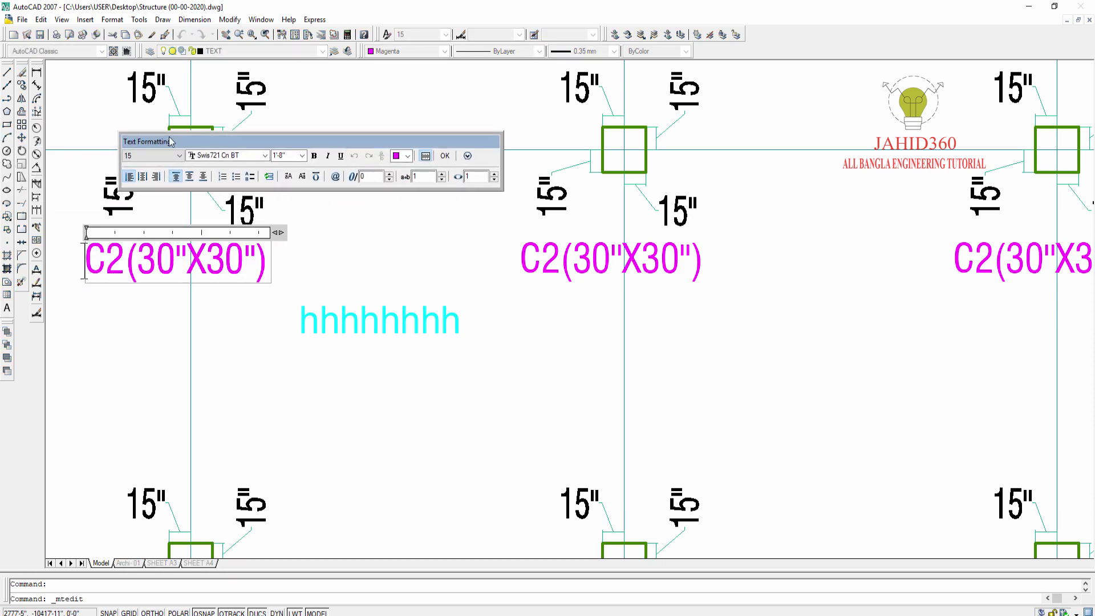
drag(212, 147, 175, 147)
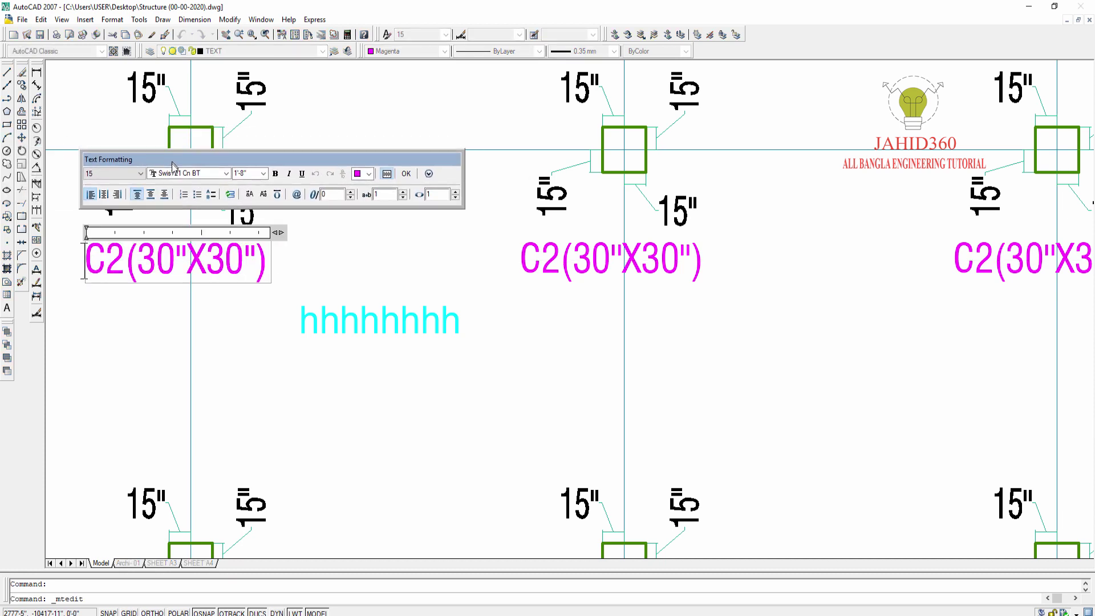
drag(267, 264, 85, 262)
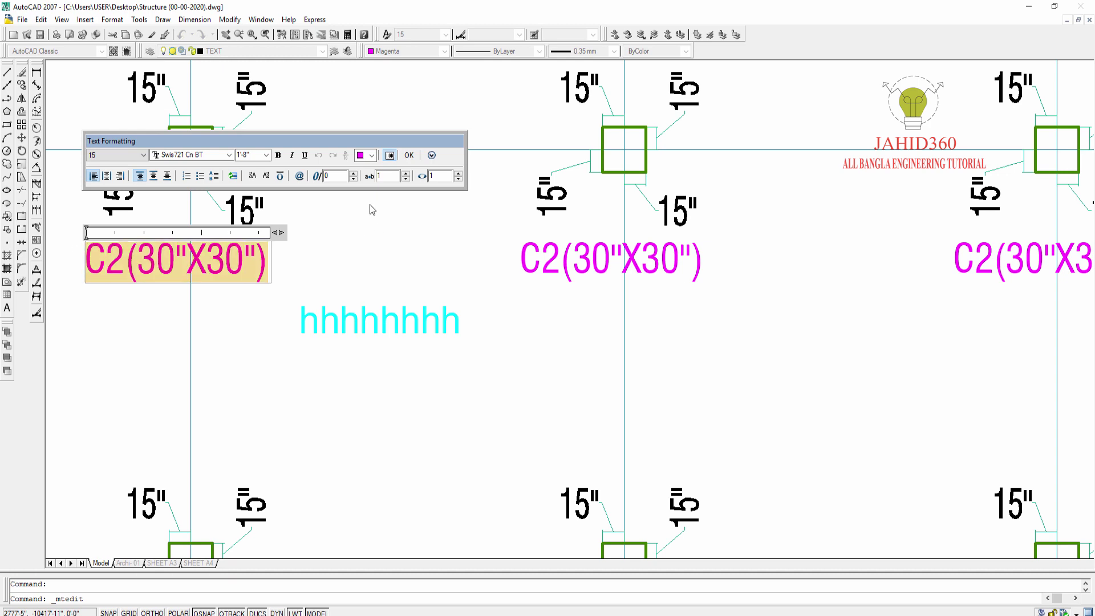
click(350, 230)
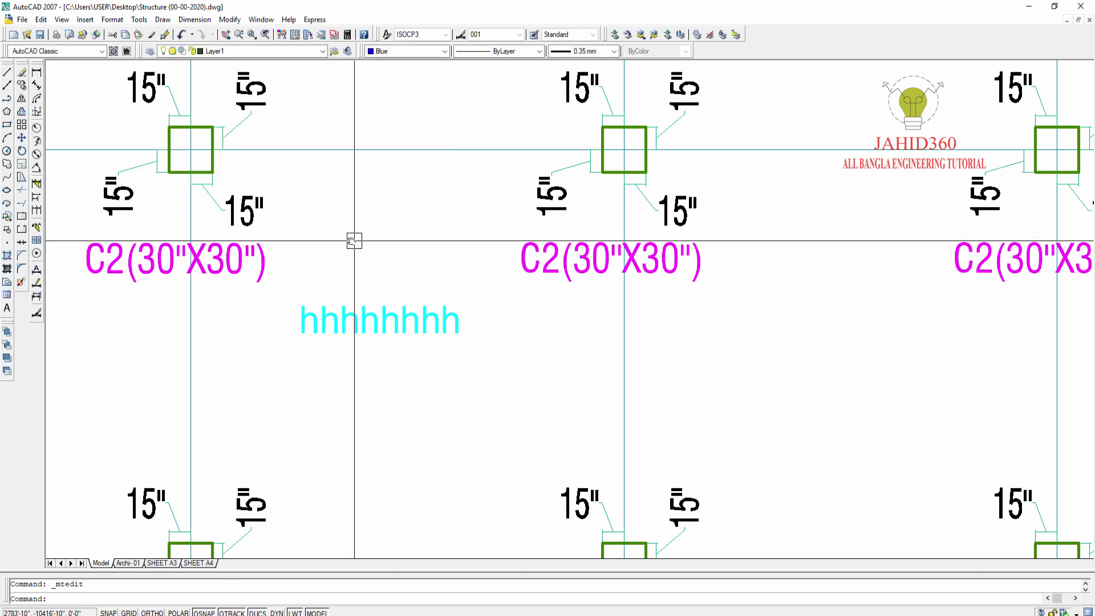
mouse_move(351, 235)
middle_down()
mouse_move(309, 220)
mouse_move(299, 249)
middle_up()
scroll(319, 237, down, 2)
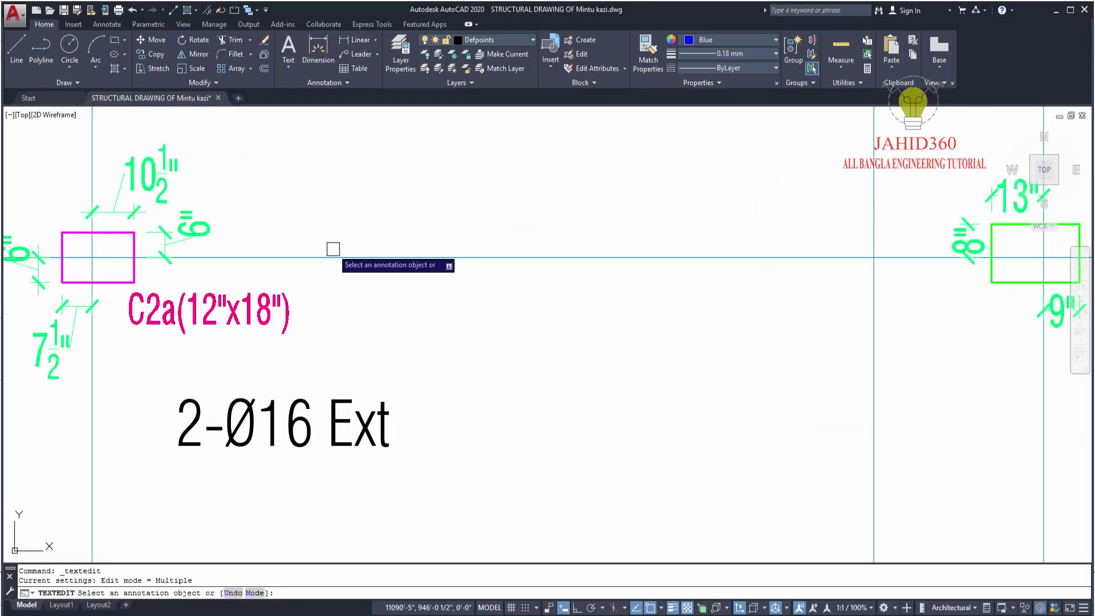
Step: Convert the C2a(12"x18") label to Mtext using Express Tools
key(Escape)
click(288, 308)
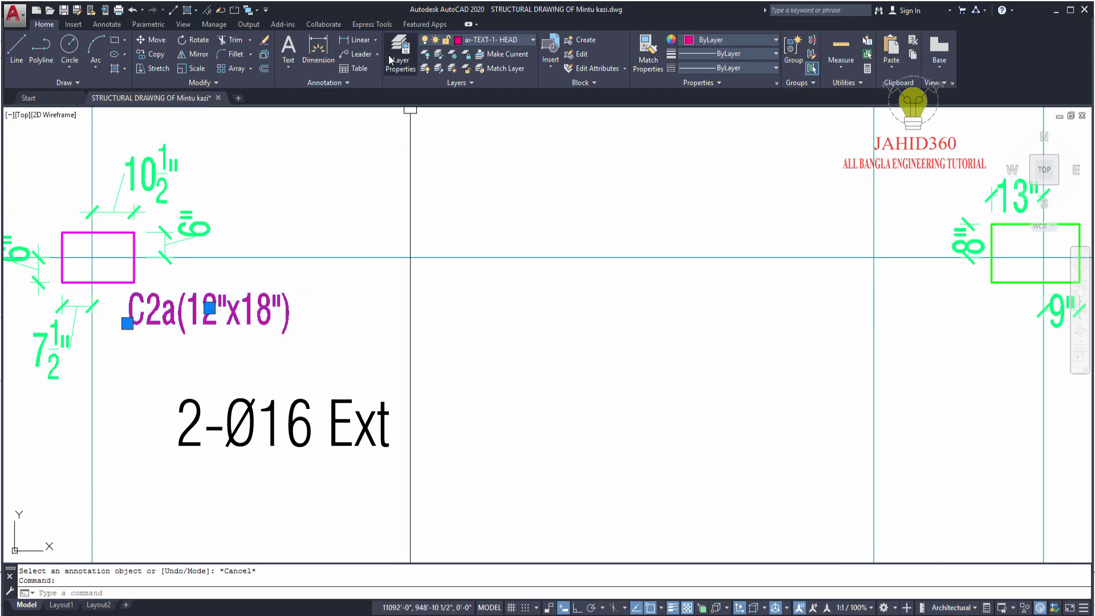
click(373, 24)
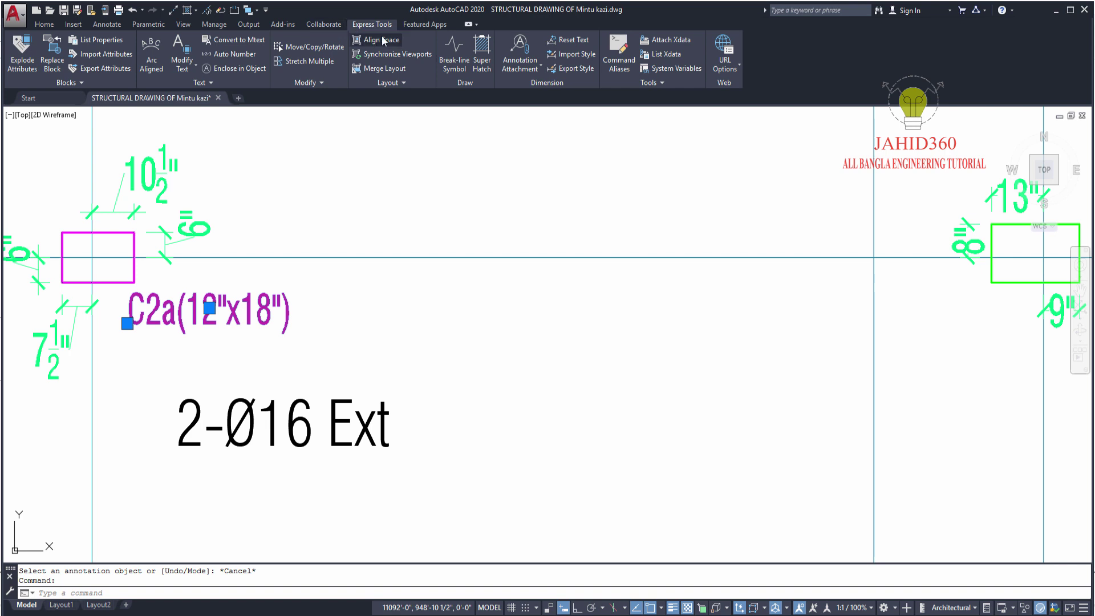
click(241, 43)
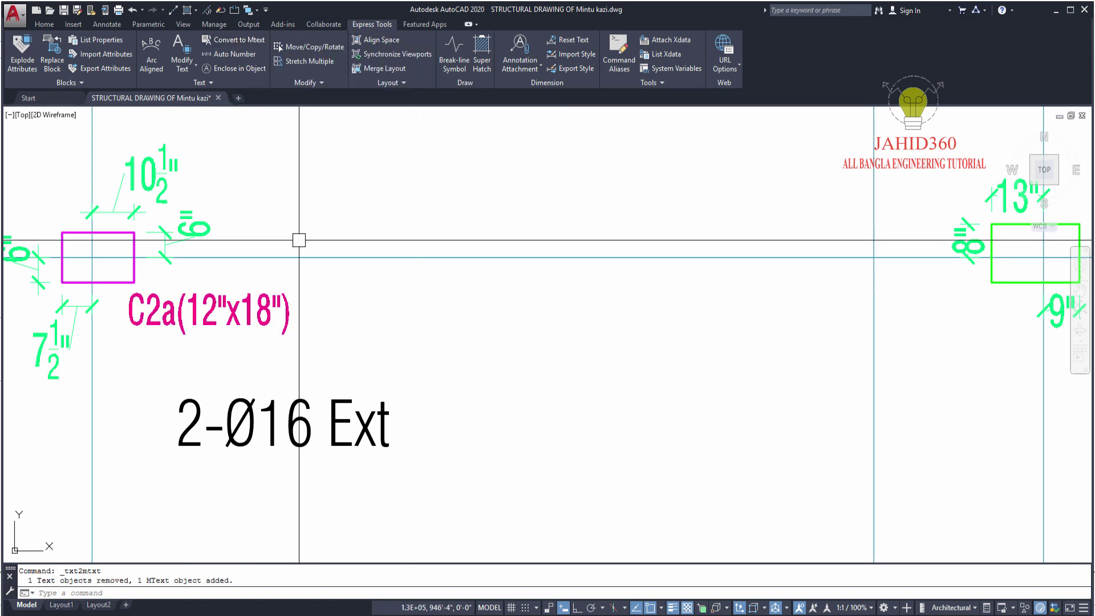
key(Return)
Step: Test-edit the C2a label, discard the changes, then start editing the C3(14"x22") label
double_click(283, 310)
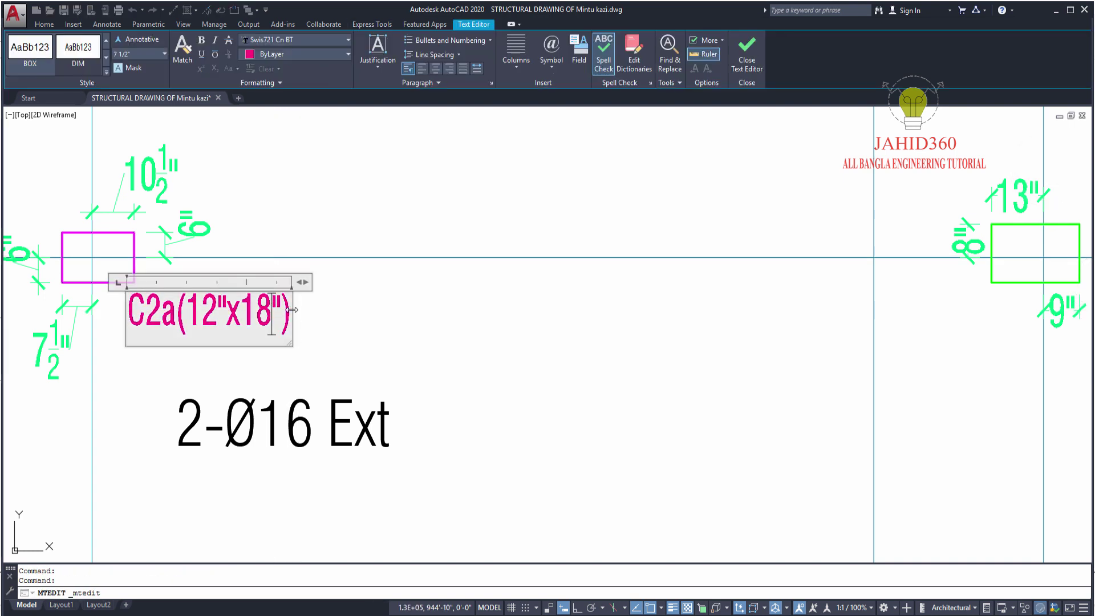
mouse_move(290, 310)
mouse_down()
mouse_move(175, 308)
mouse_move(145, 294)
mouse_up()
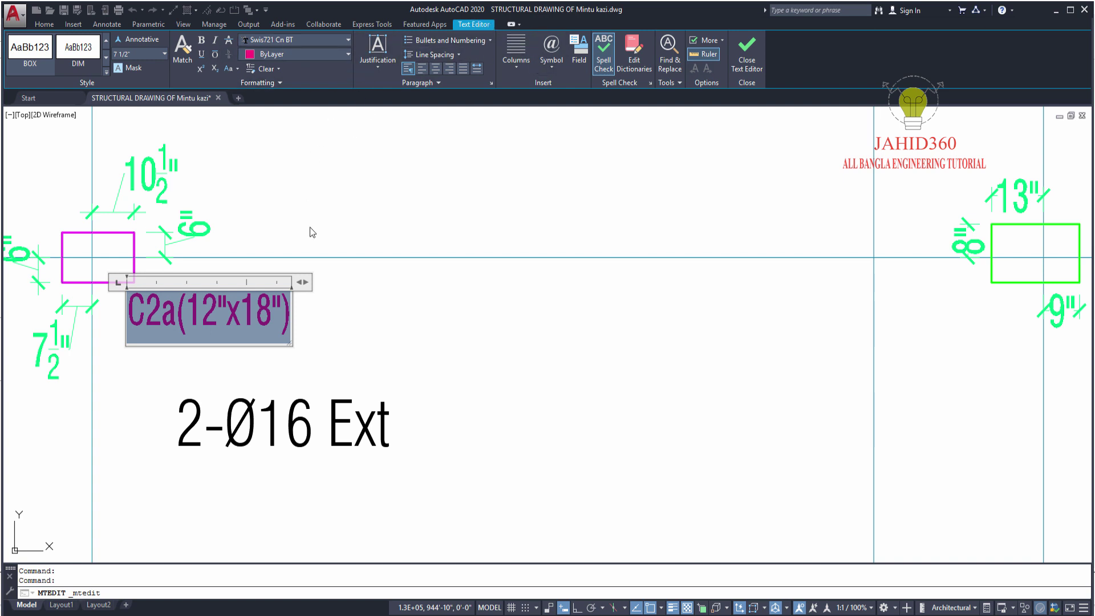
key(Delete)
scroll(318, 367, down, 2)
key(Escape)
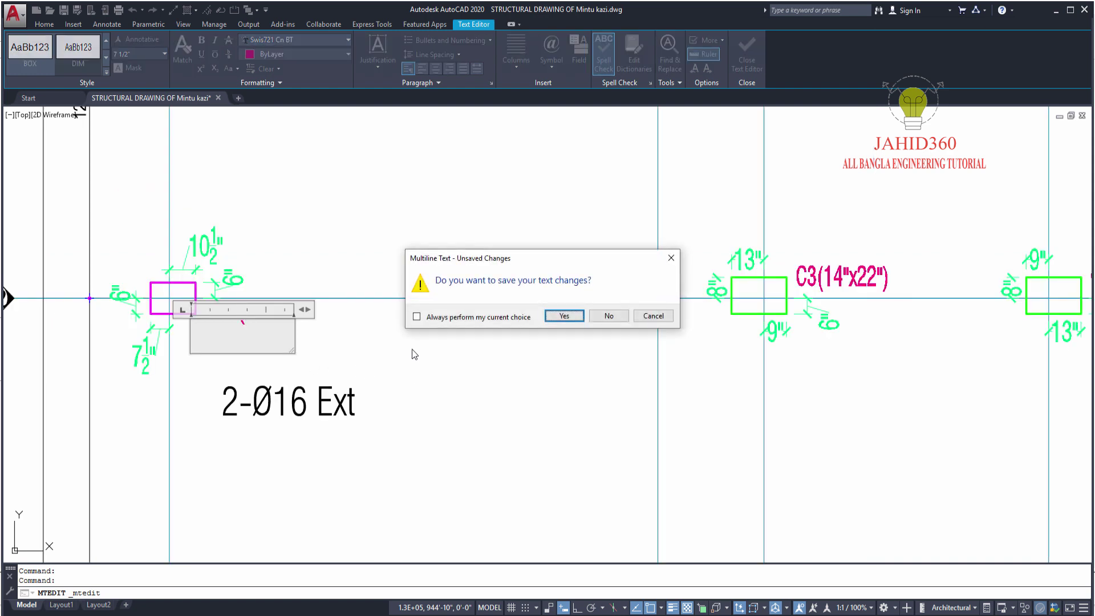
click(610, 315)
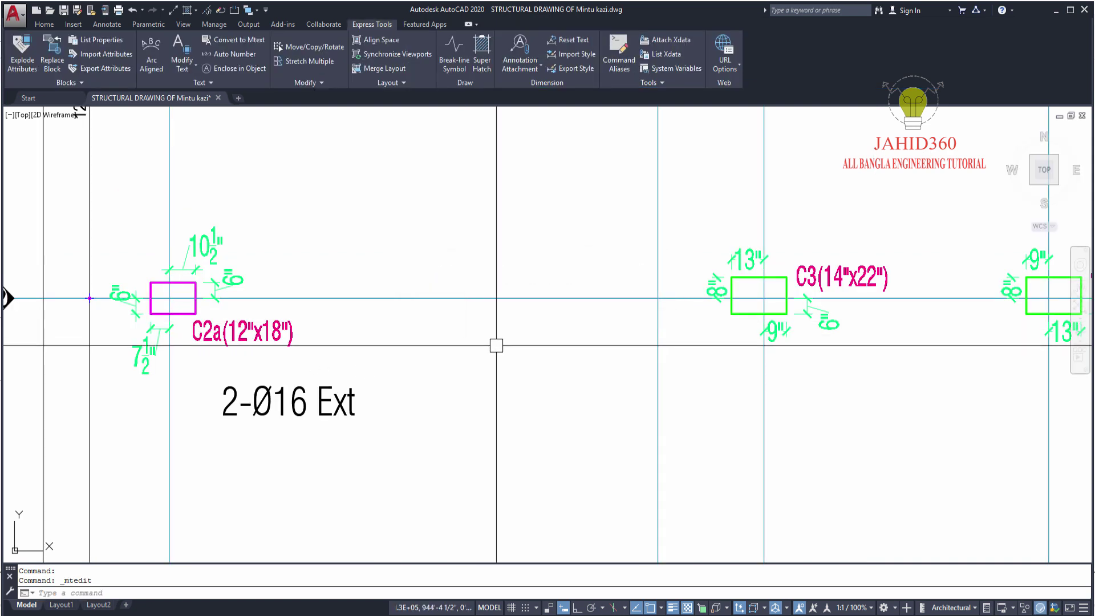
middle_drag(565, 345, 405, 372)
double_click(616, 303)
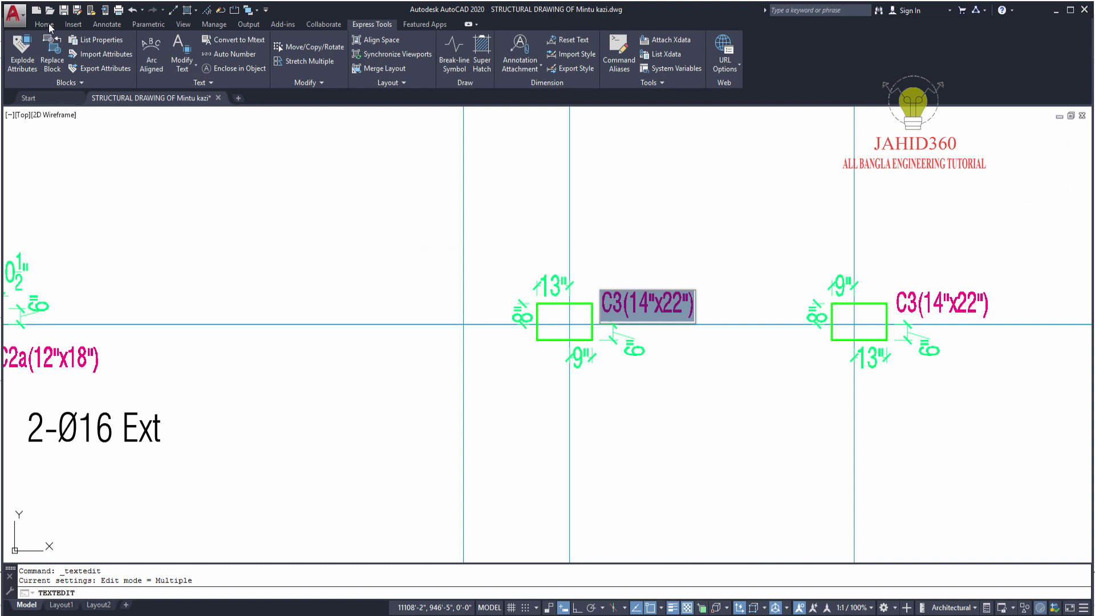
Step: Close the C3 and C2a label editors without changes and cancel text editing
click(369, 253)
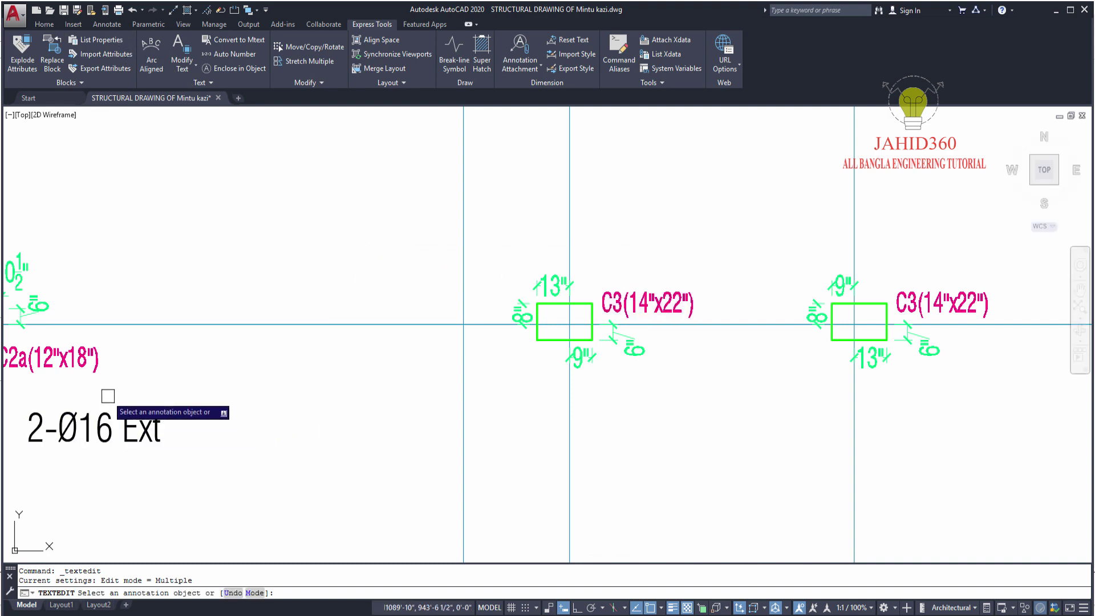
click(51, 358)
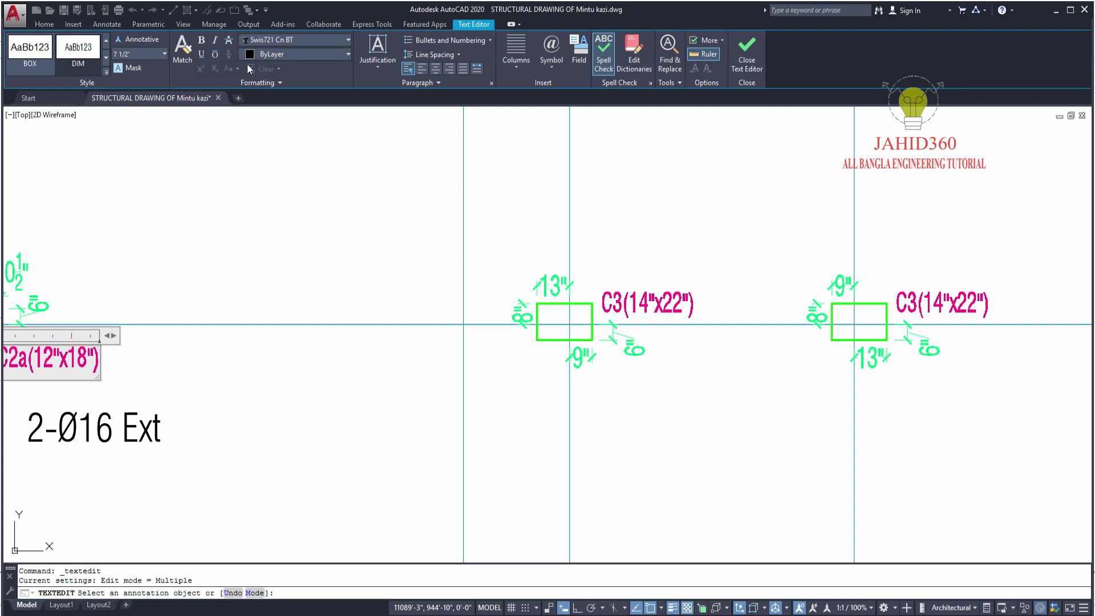
middle_drag(217, 203, 307, 191)
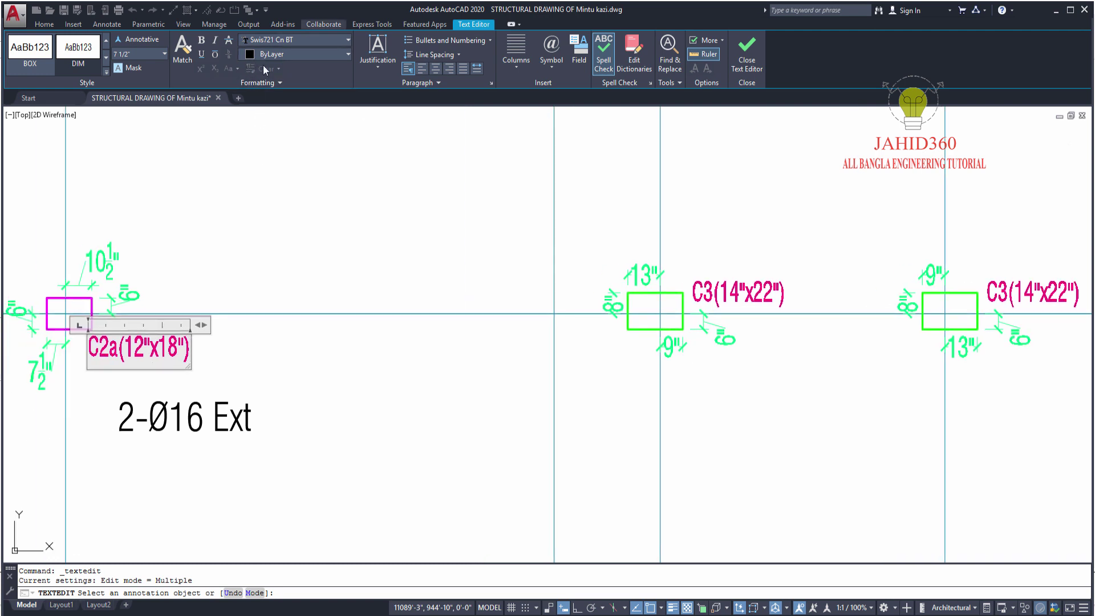
click(321, 186)
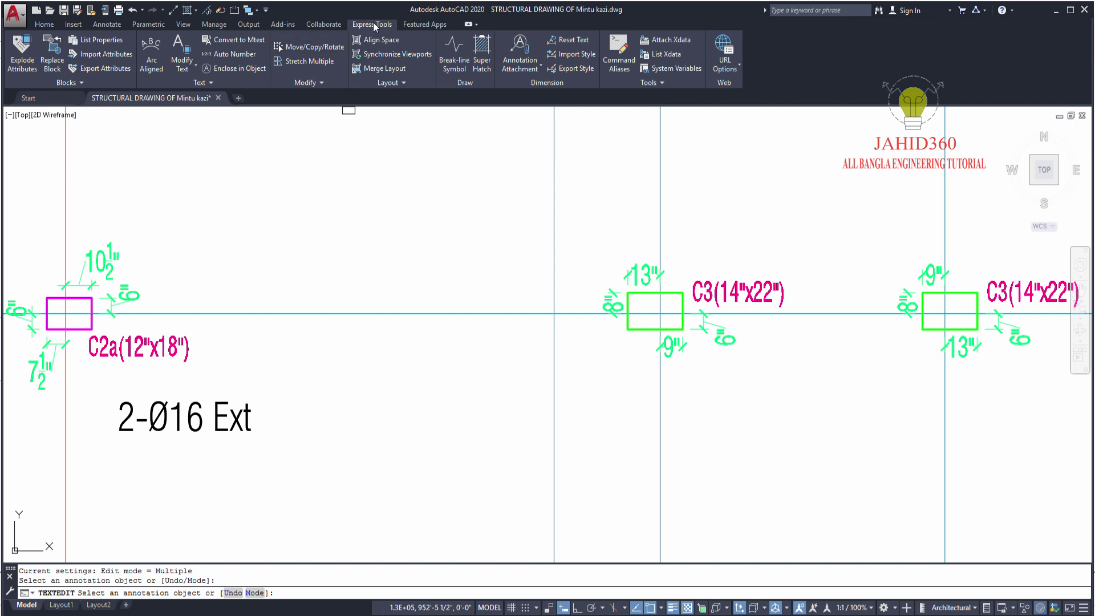
key(Escape)
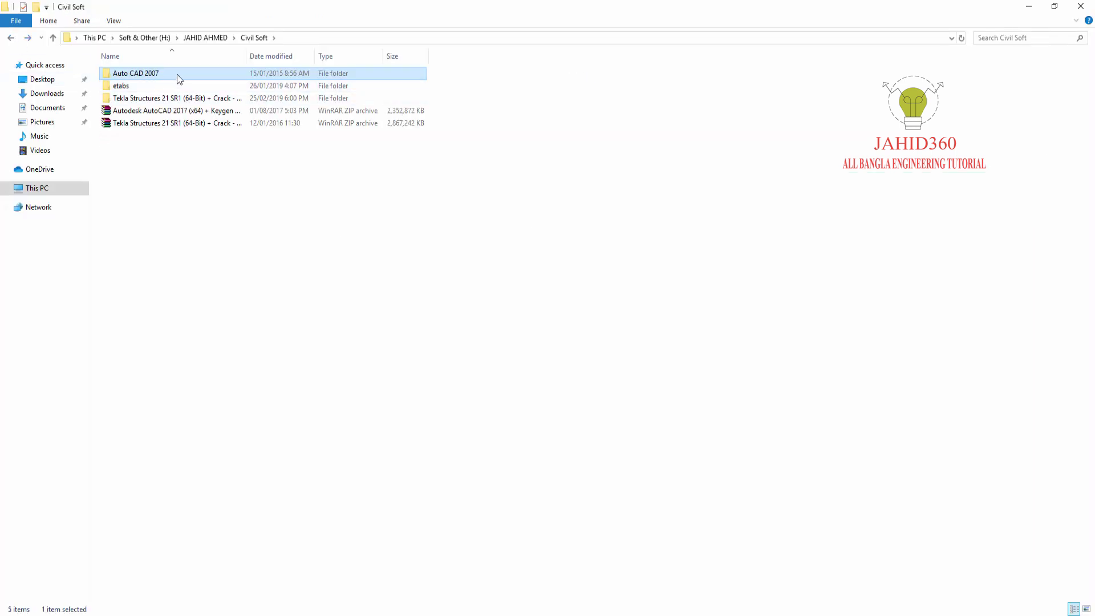
Step: Run Setup from the Auto CAD 2007 folder as administrator
double_click(180, 76)
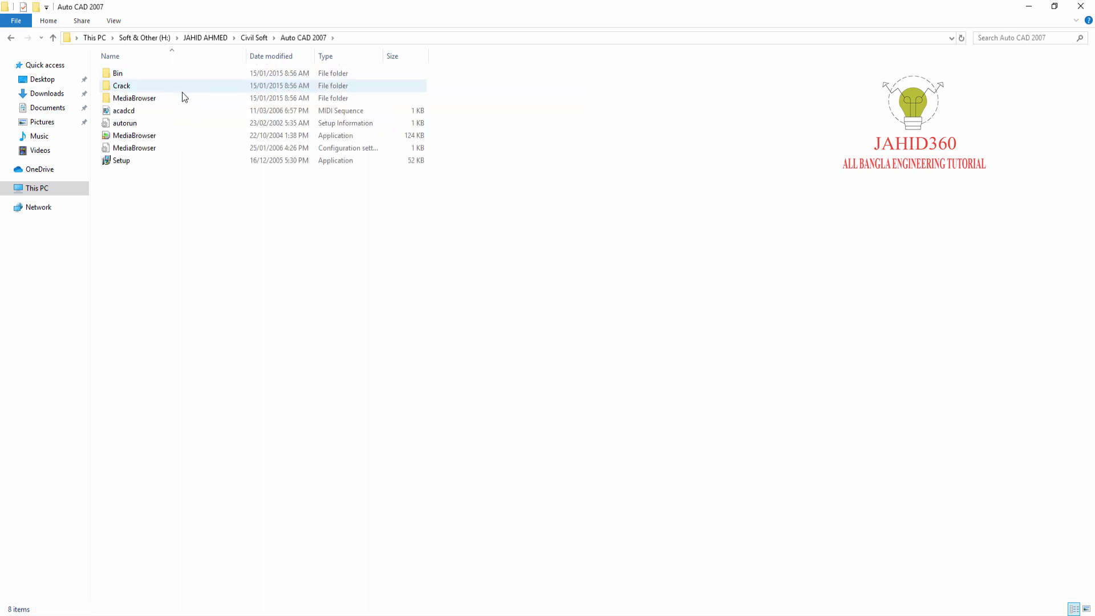
right_click(179, 159)
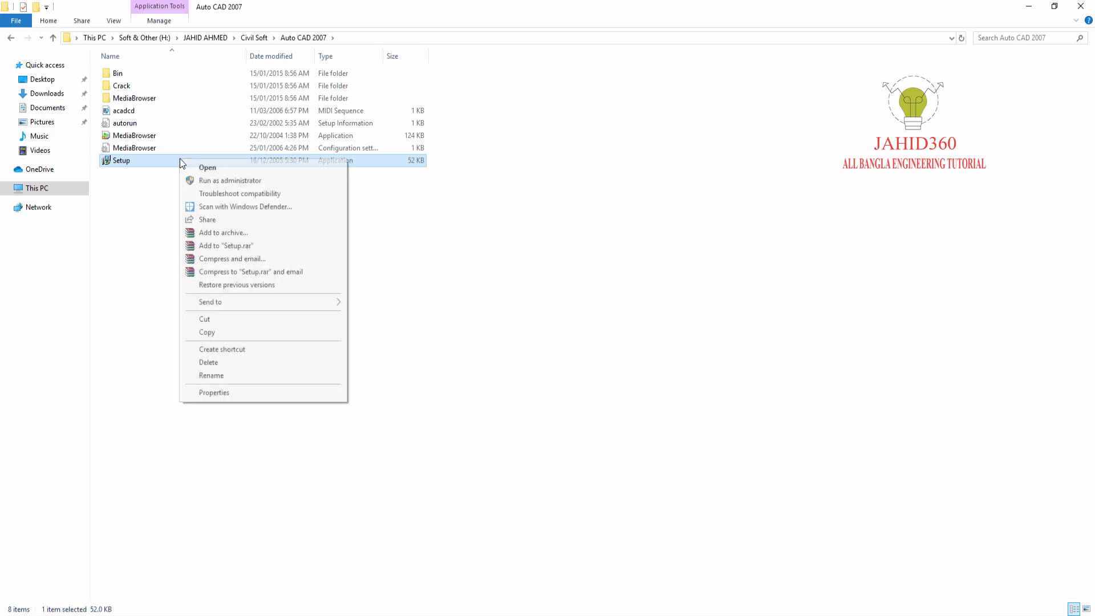
click(237, 181)
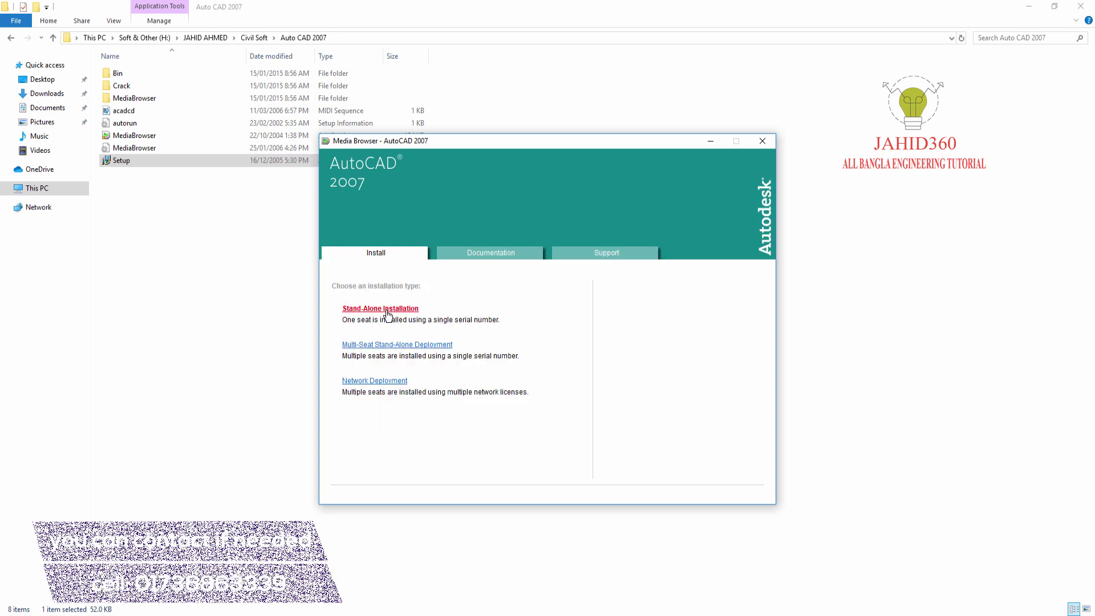
Step: Begin a stand-alone AutoCAD 2007 installation, confirm the prompt and pass the Welcome page
click(399, 312)
click(350, 317)
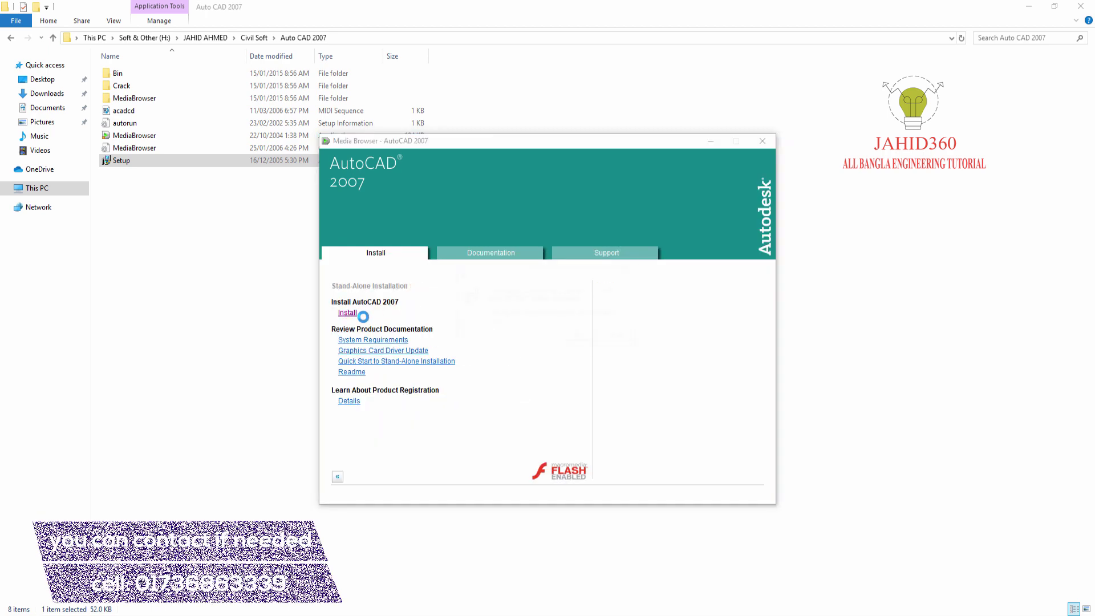
click(584, 337)
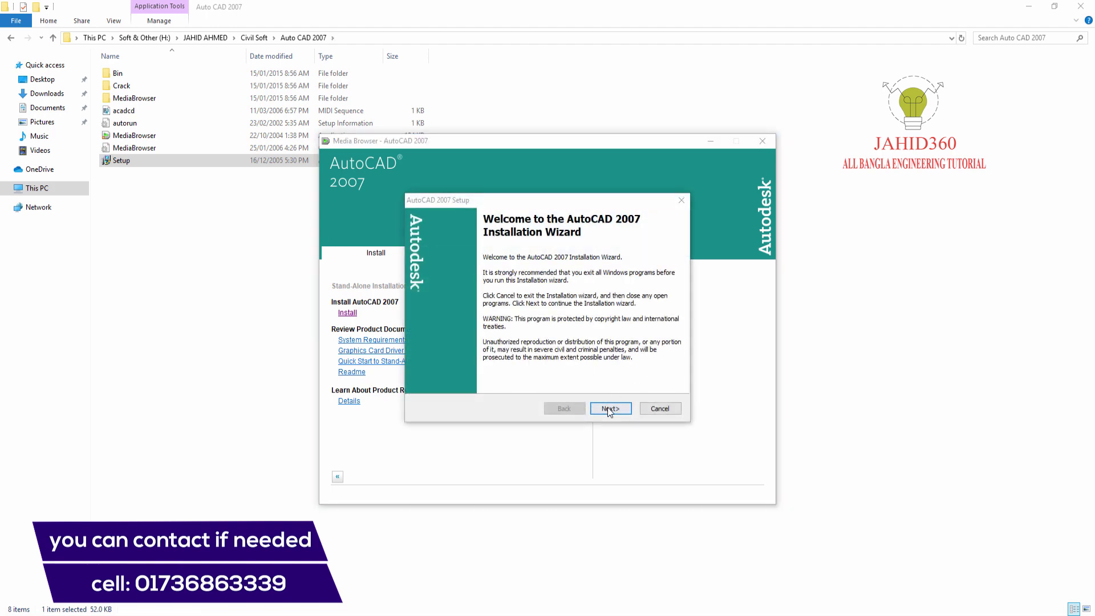
click(608, 409)
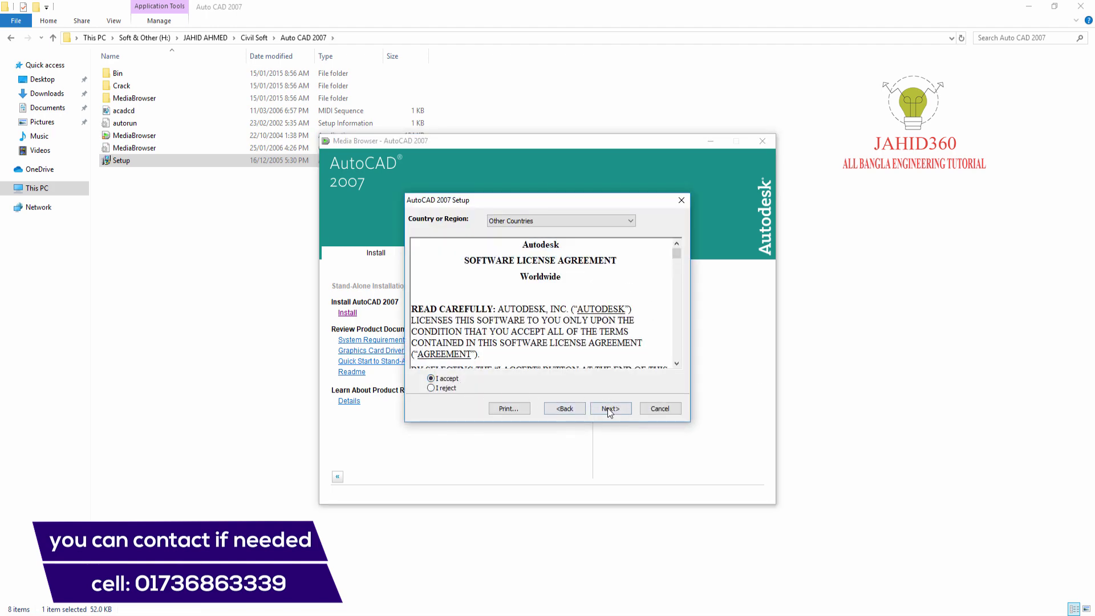
Step: Accept the license agreement, enter the trial serial number, and fill in the dealer name and phone
click(608, 408)
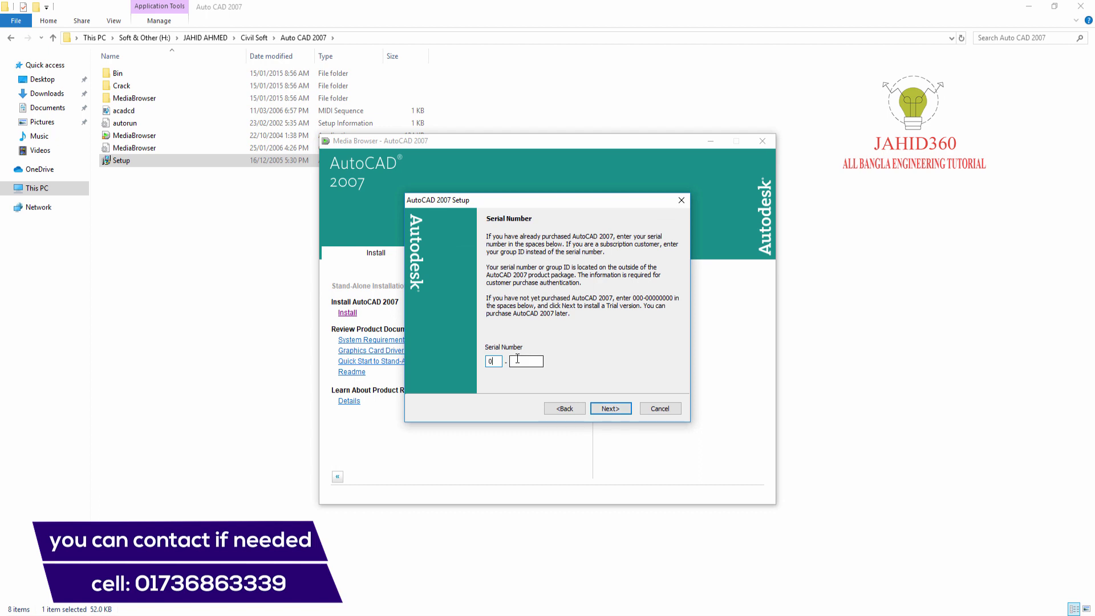
text(0000000000)
click(618, 413)
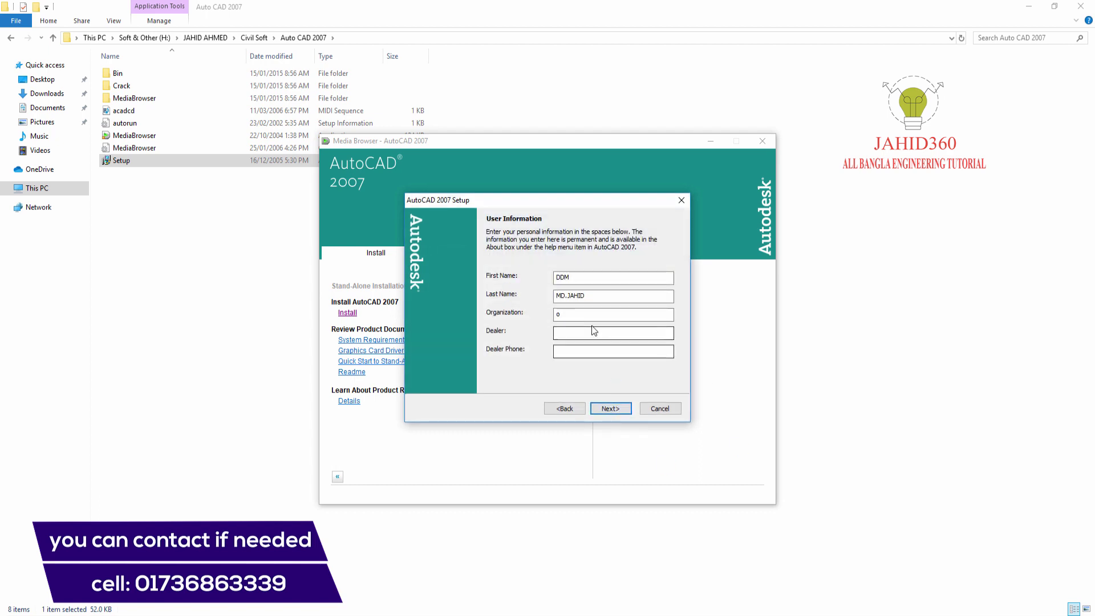
click(593, 332)
text(12115)
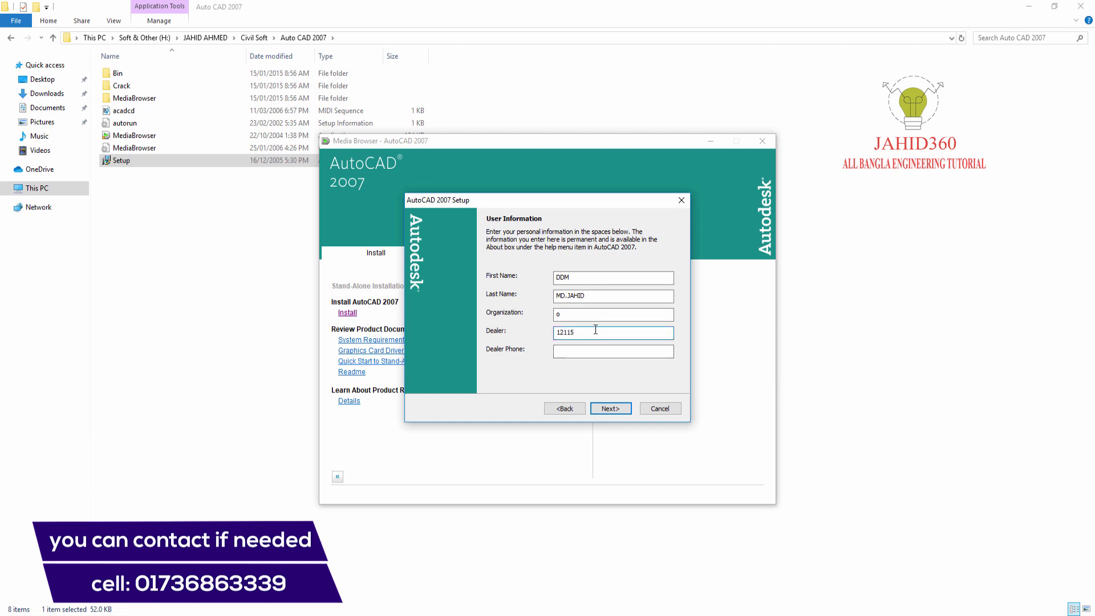
click(603, 351)
text(2121515)
click(615, 409)
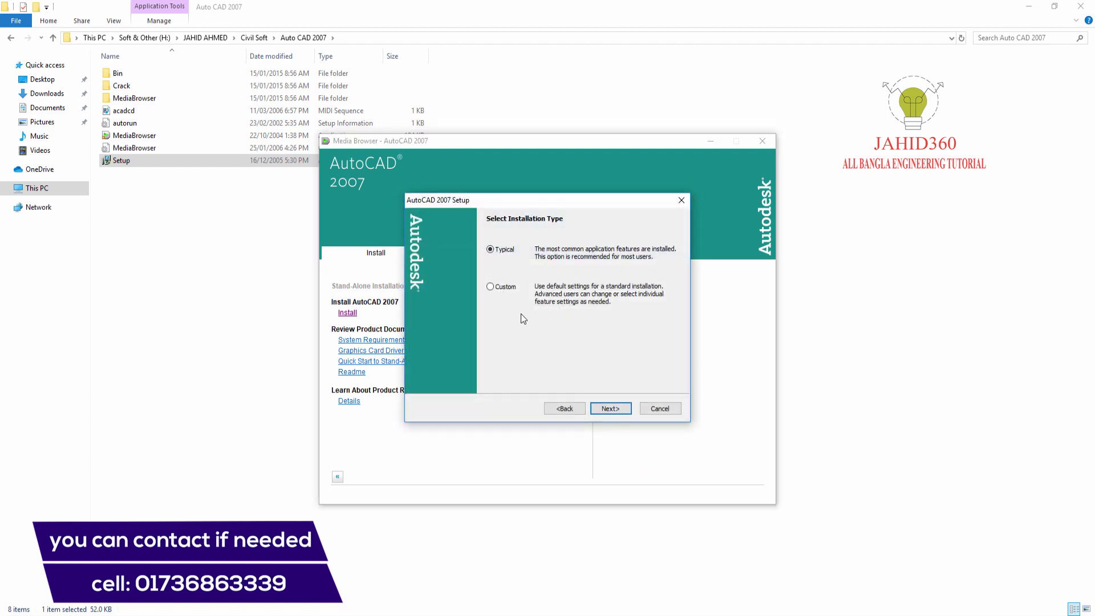
Step: Settle on the Typical installation type after comparing it with Custom
click(608, 409)
click(571, 409)
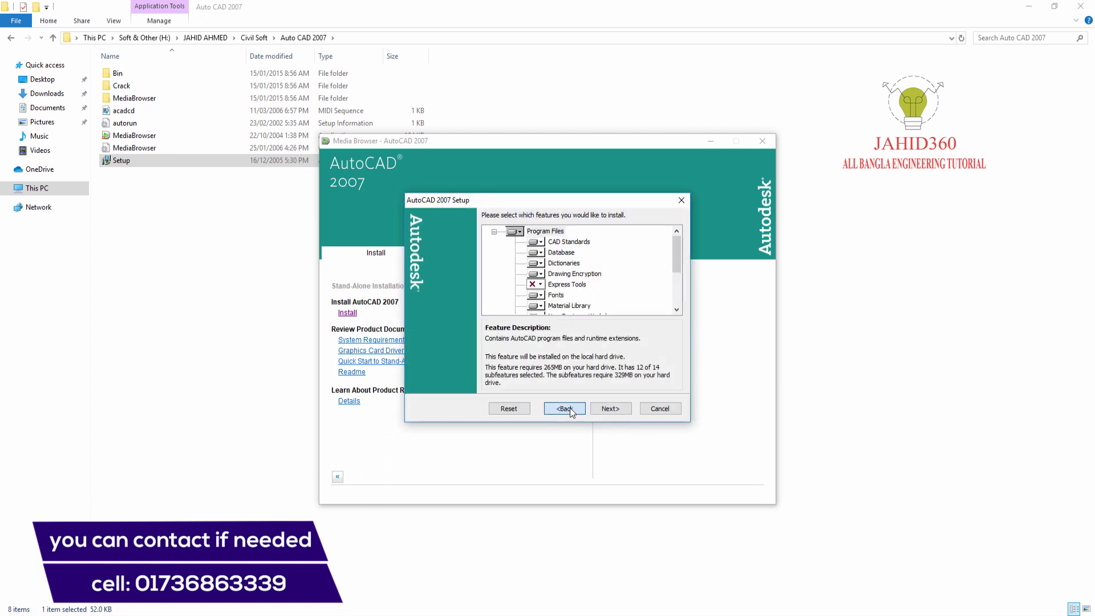
click(607, 406)
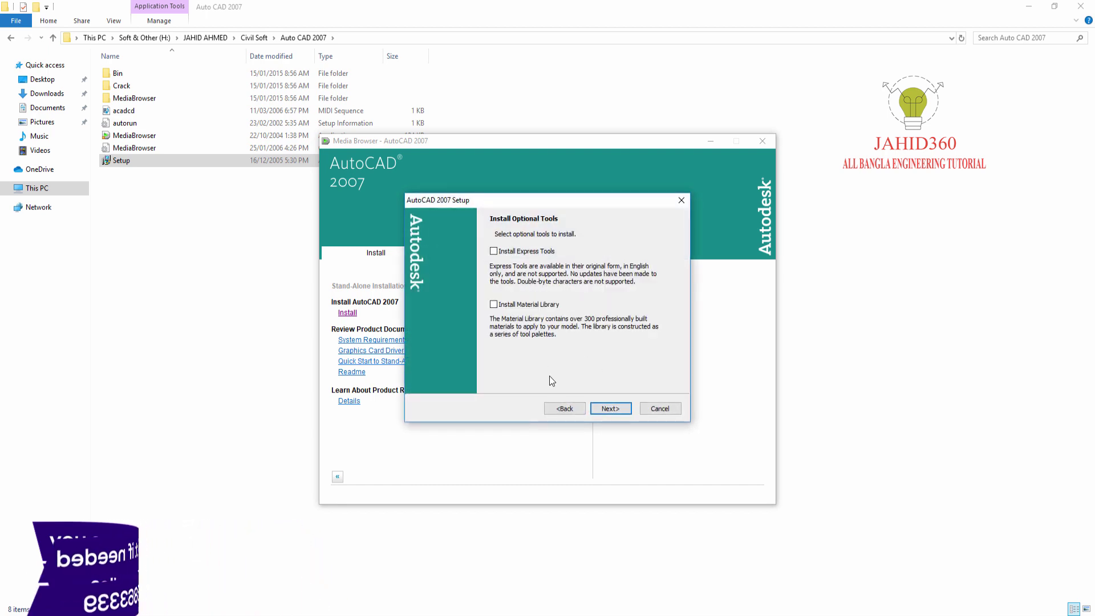
click(565, 410)
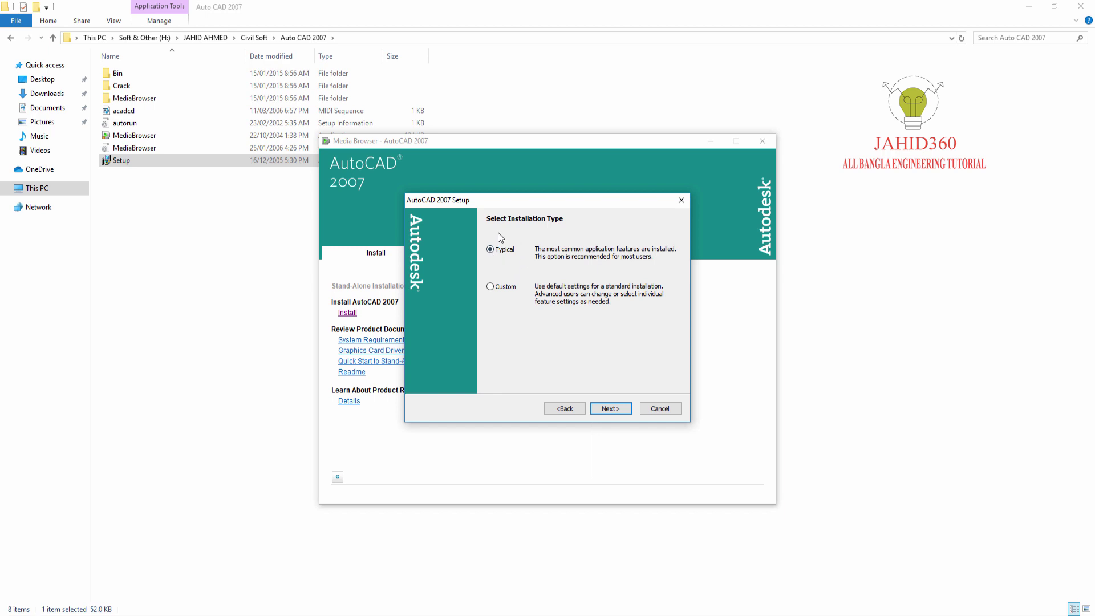
click(611, 410)
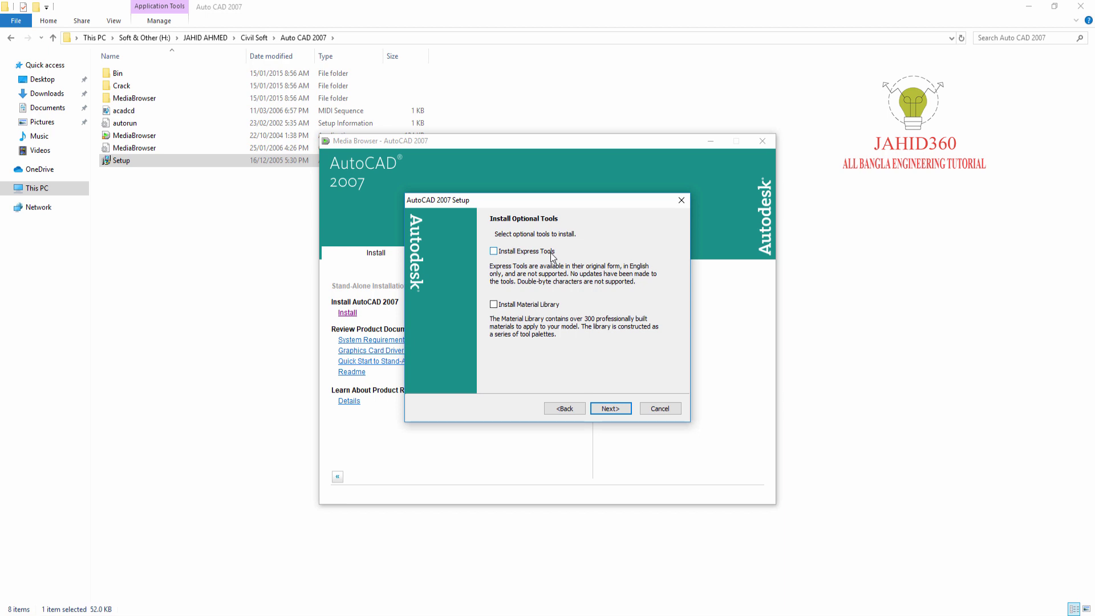
Step: Include Material Library and Express Tools, keep the default folder and Notepad, and begin installing
click(493, 304)
click(494, 251)
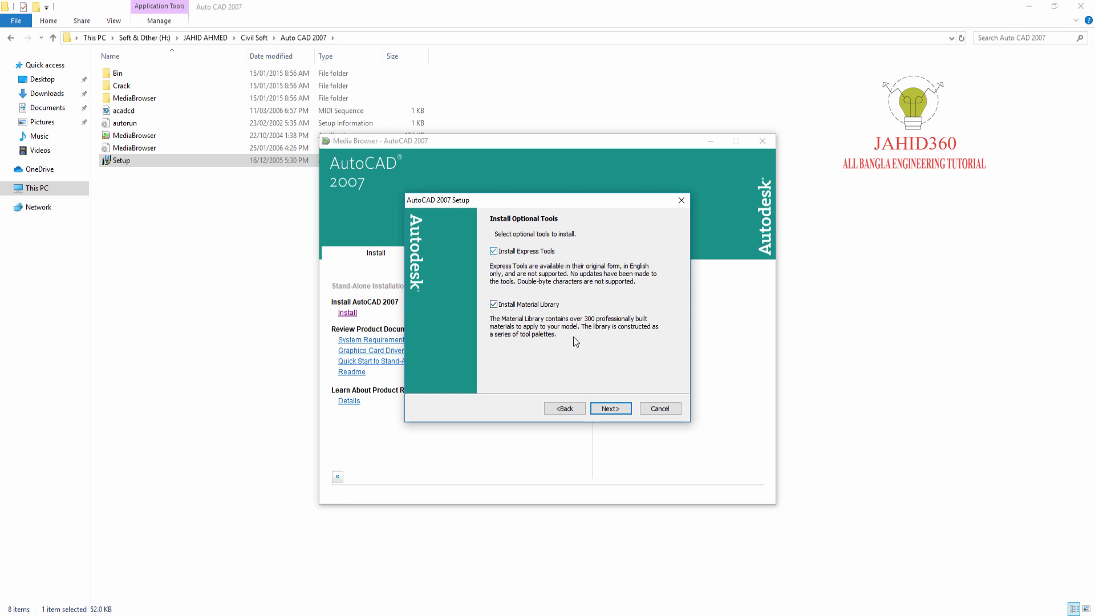
click(610, 411)
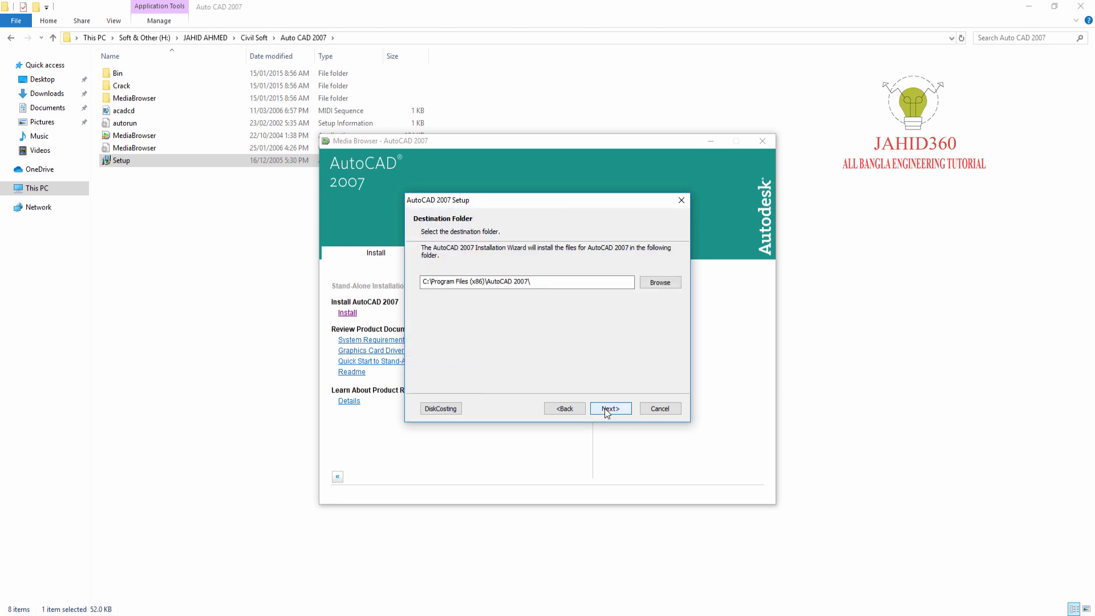
click(609, 410)
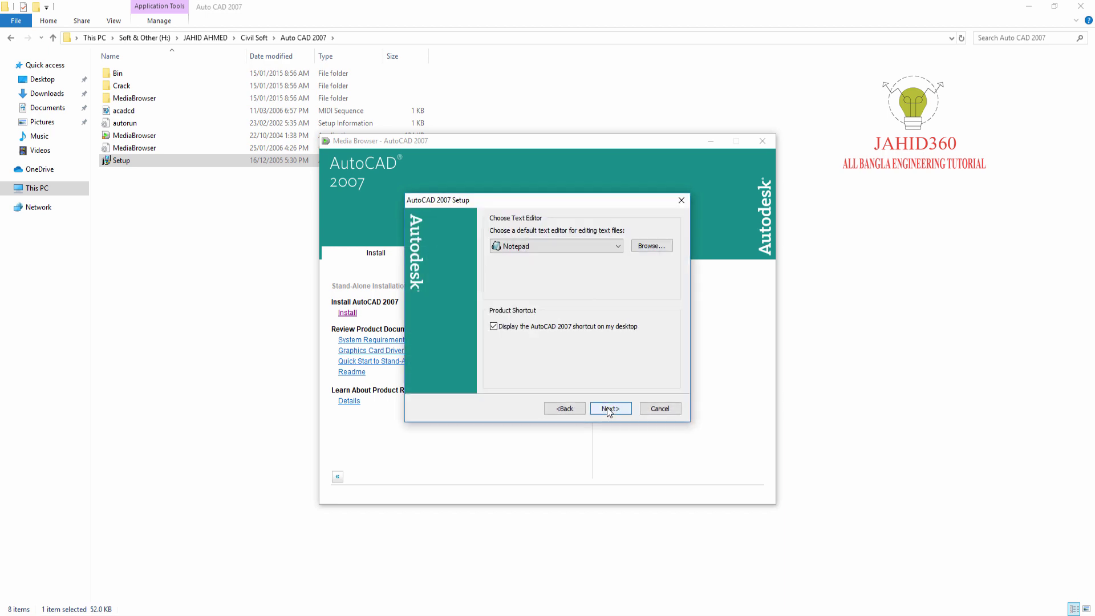
click(609, 410)
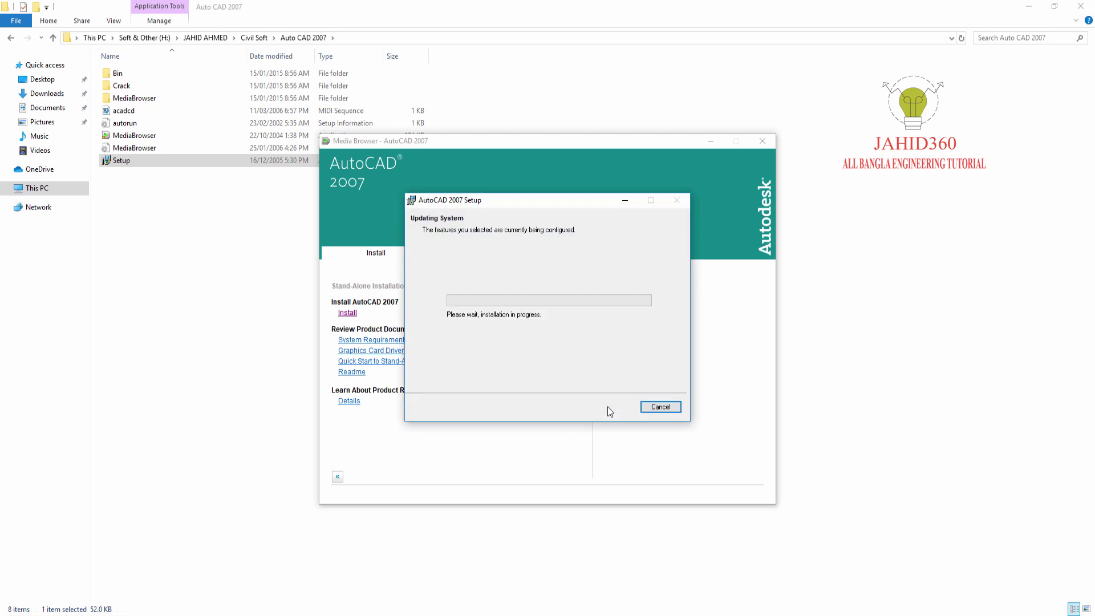